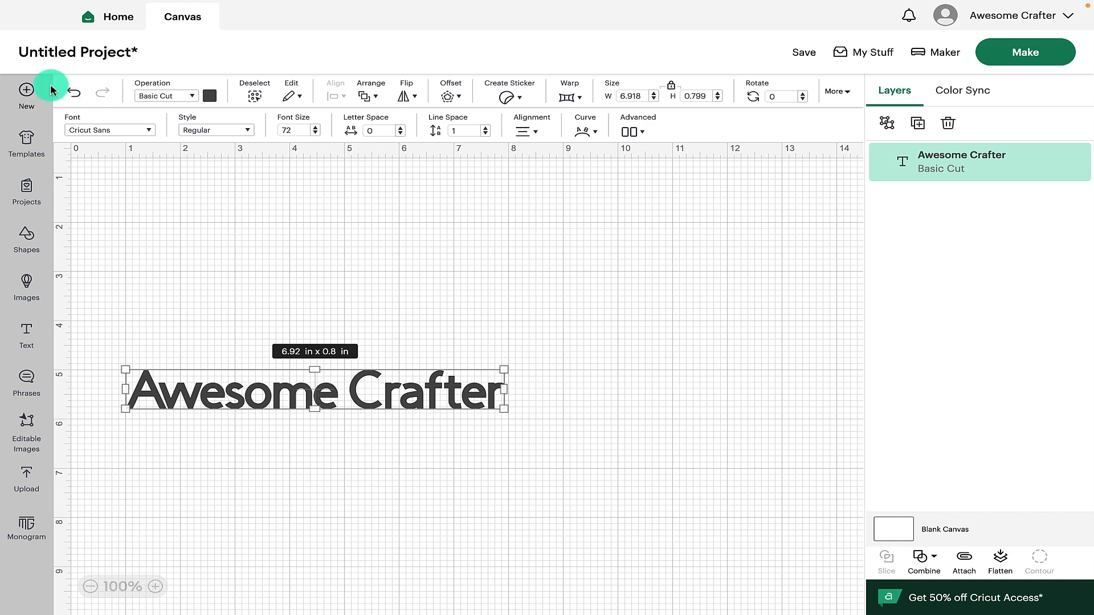
Review the undo, redo and Operation options available for the selected text
{"action": "left_click", "coordinate": [70, 94]}
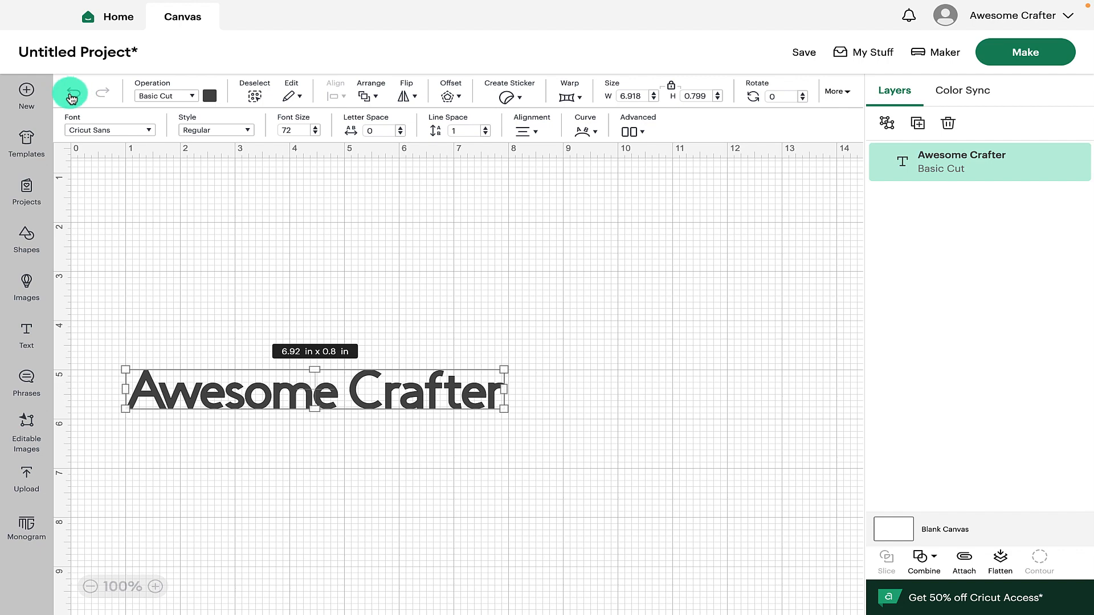
{"action": "left_click", "coordinate": [99, 95]}
{"action": "left_click", "coordinate": [192, 97]}
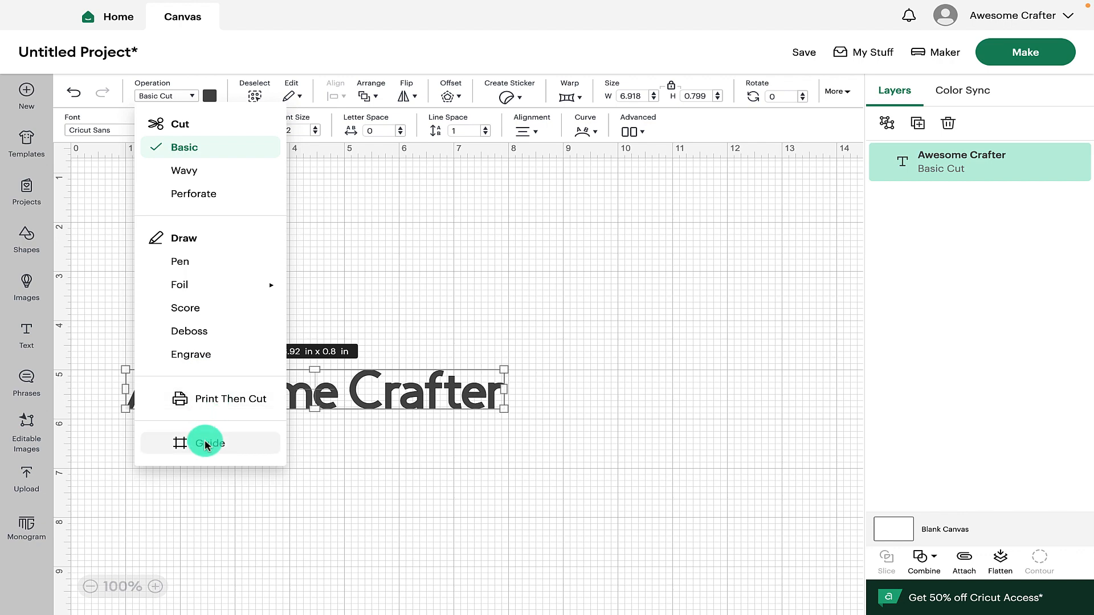
{"action": "mouse_move", "coordinate": [191, 282]}
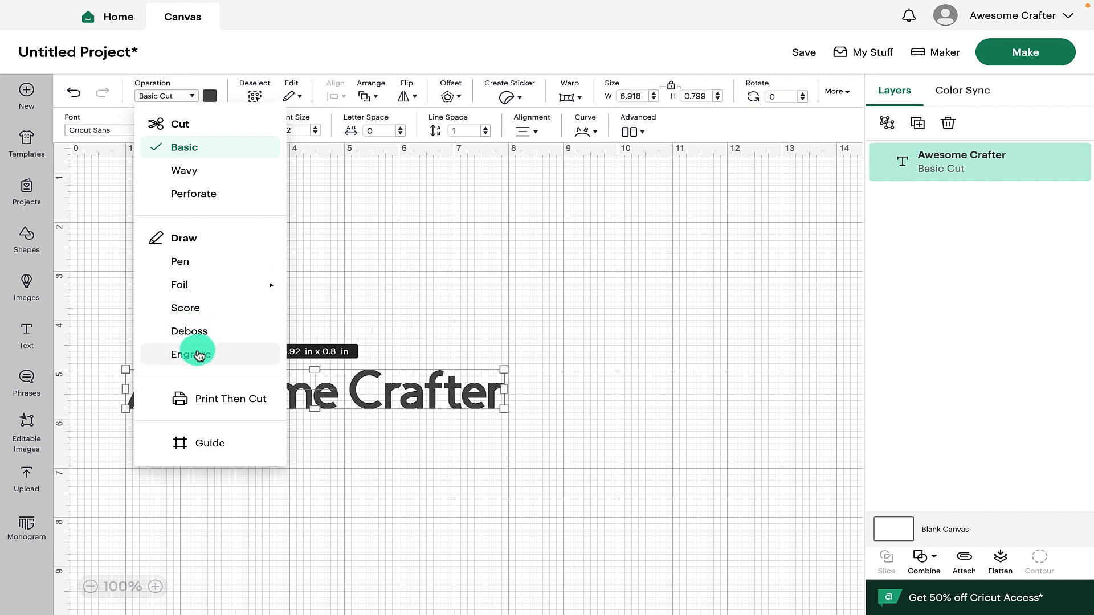
Set the text's colour to #524b6a using the advanced colour picker
{"action": "left_click", "coordinate": [210, 97]}
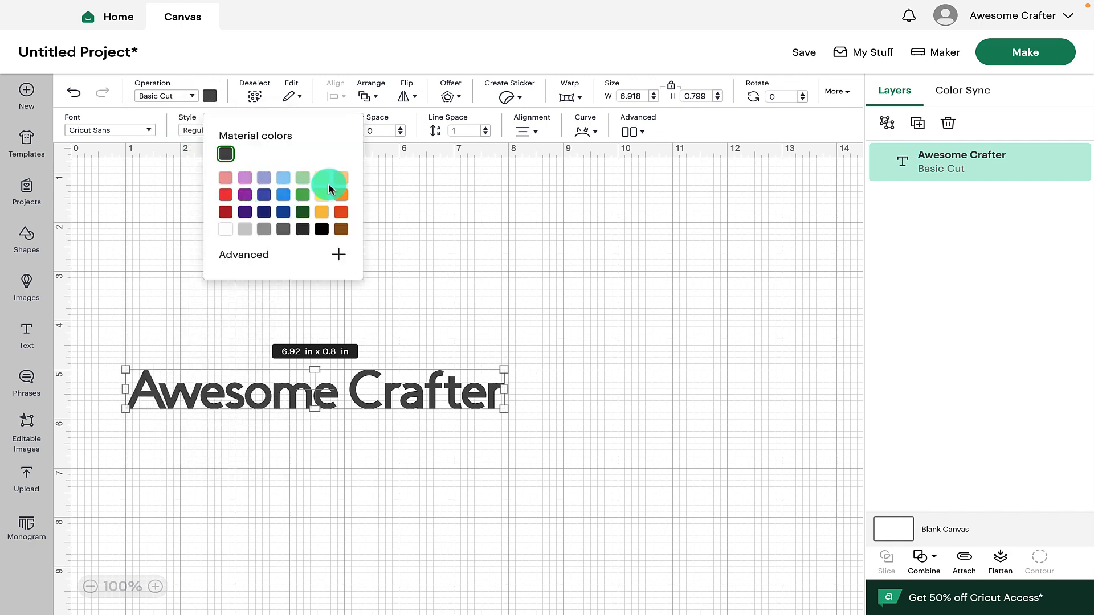
{"action": "left_click", "coordinate": [321, 212]}
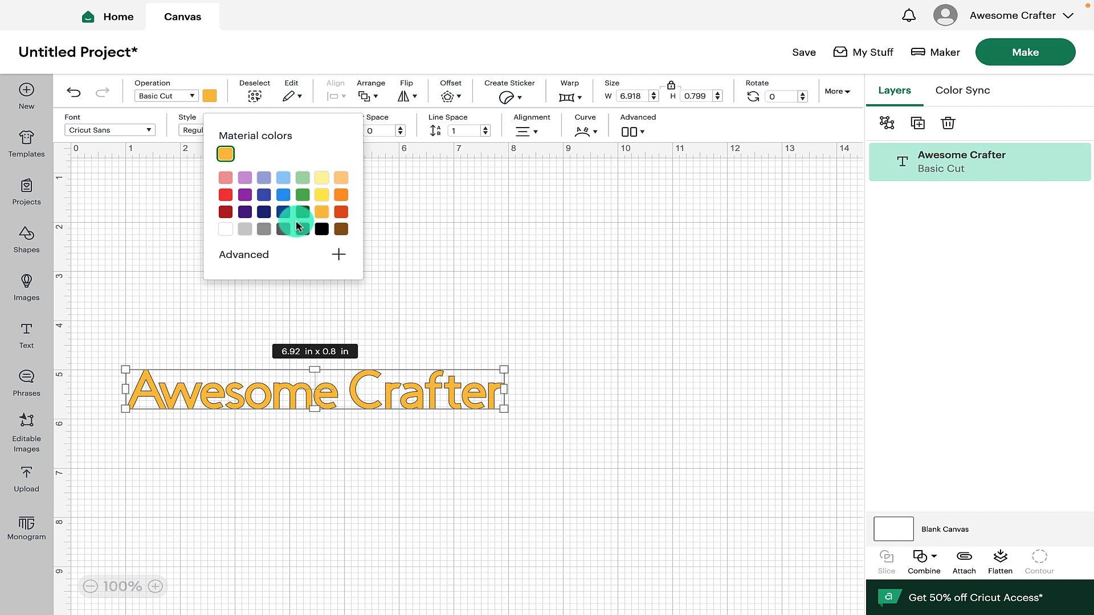
{"action": "left_click", "coordinate": [321, 178]}
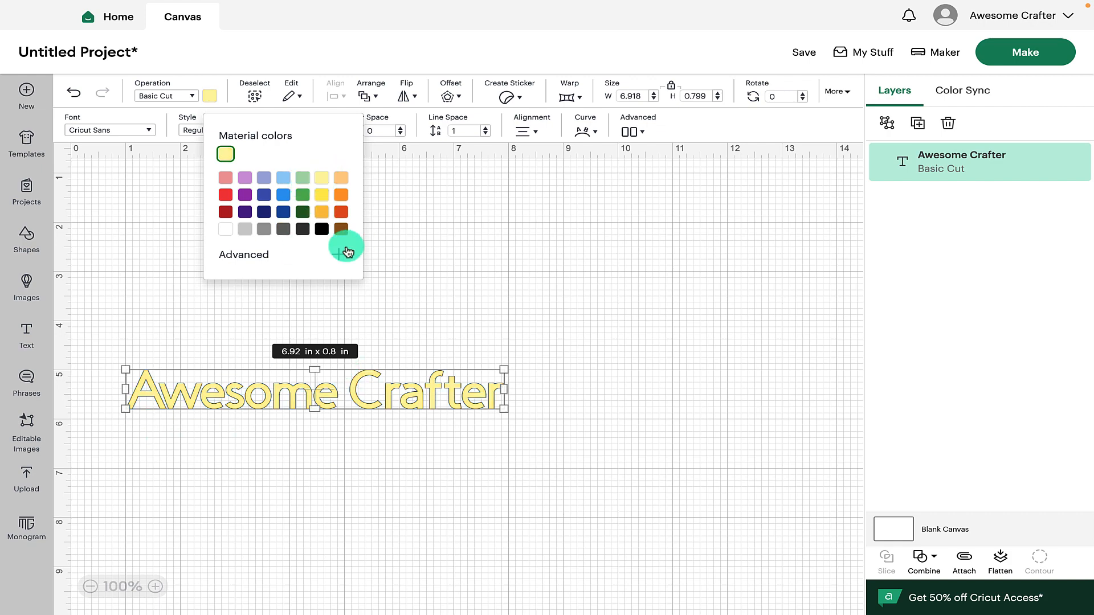
{"action": "left_click", "coordinate": [339, 254]}
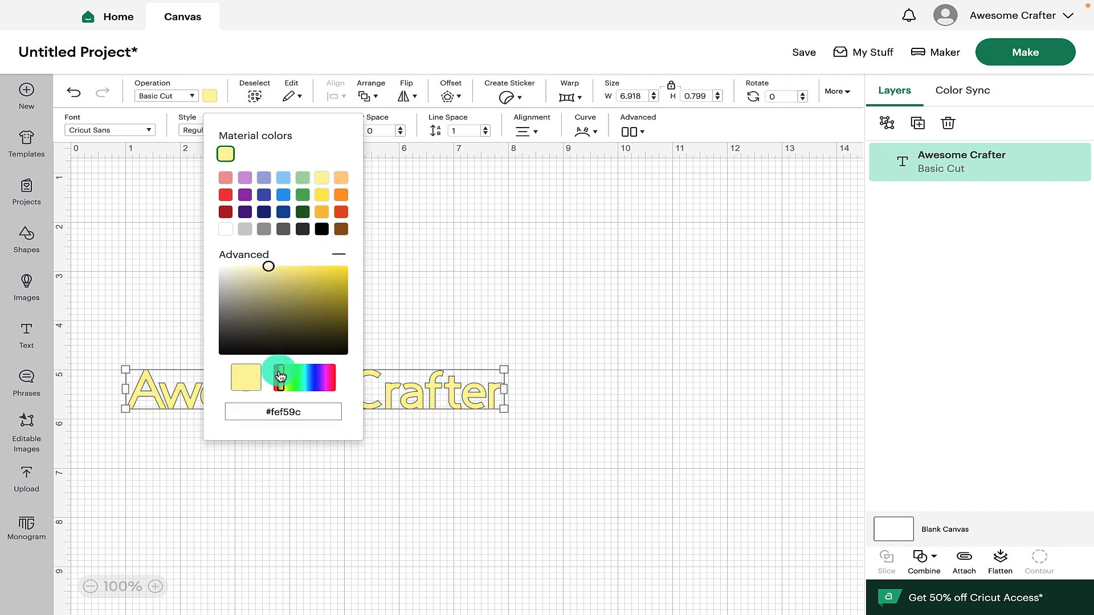
{"action": "left_click_drag", "start_coordinate": [277, 377], "coordinate": [317, 378]}
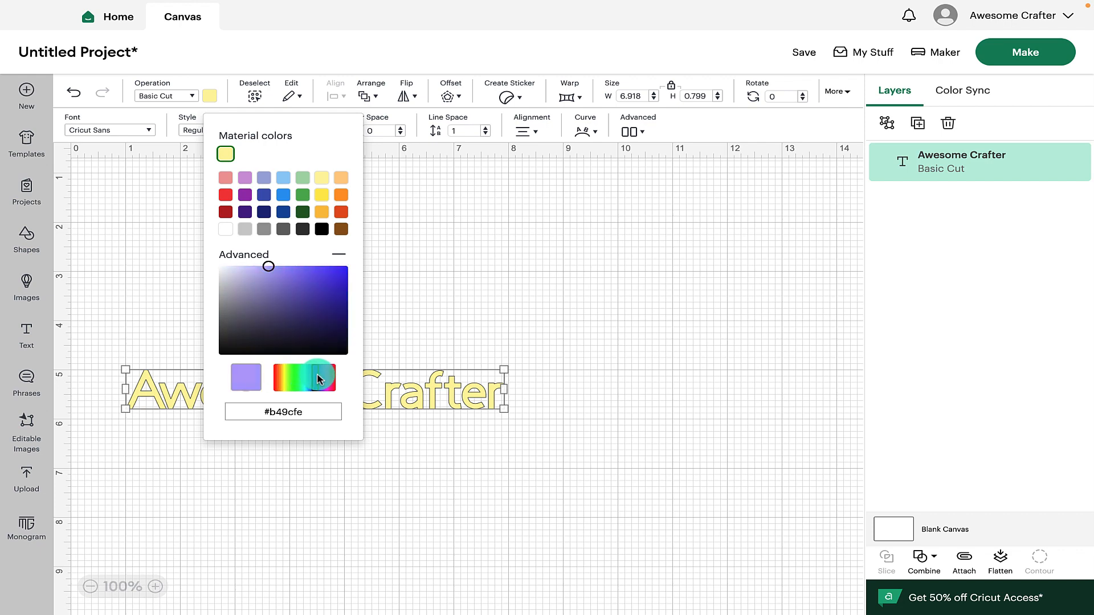
{"action": "left_click_drag", "start_coordinate": [268, 285], "coordinate": [256, 317]}
{"action": "left_click_drag", "start_coordinate": [286, 408], "coordinate": [264, 415]}
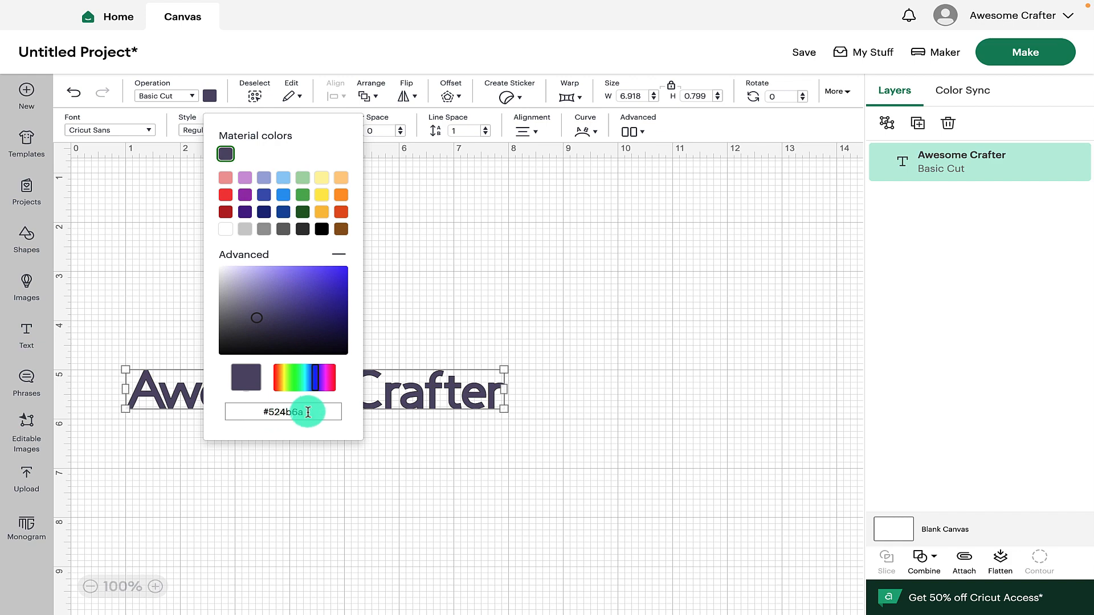
{"action": "left_click", "coordinate": [409, 298]}
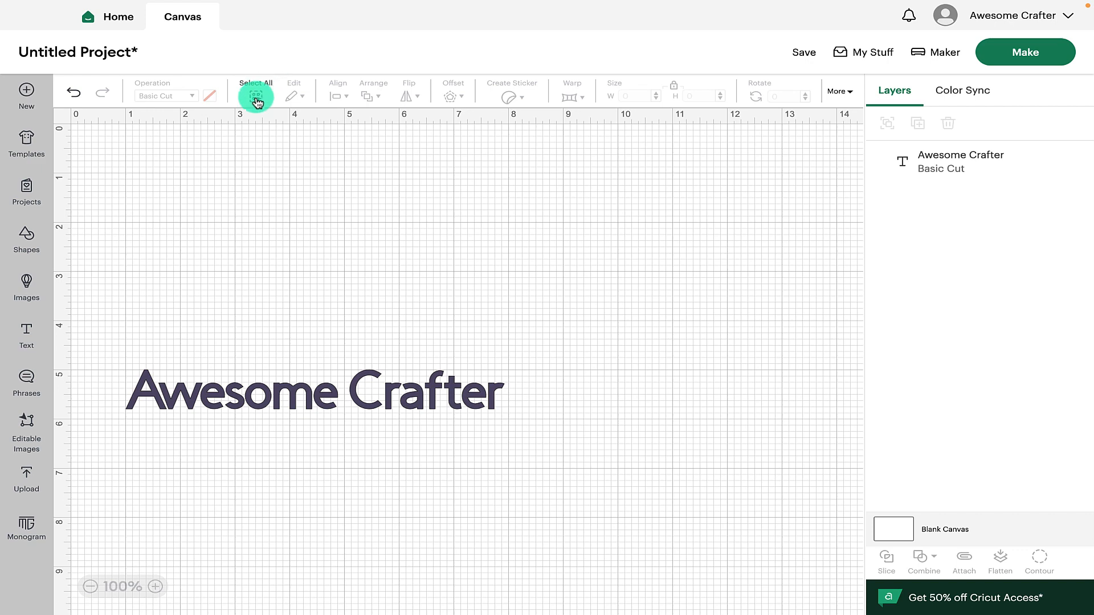
Select all, copy the text and paste a duplicate near the canvas top, moving it slightly
{"action": "left_click", "coordinate": [256, 98]}
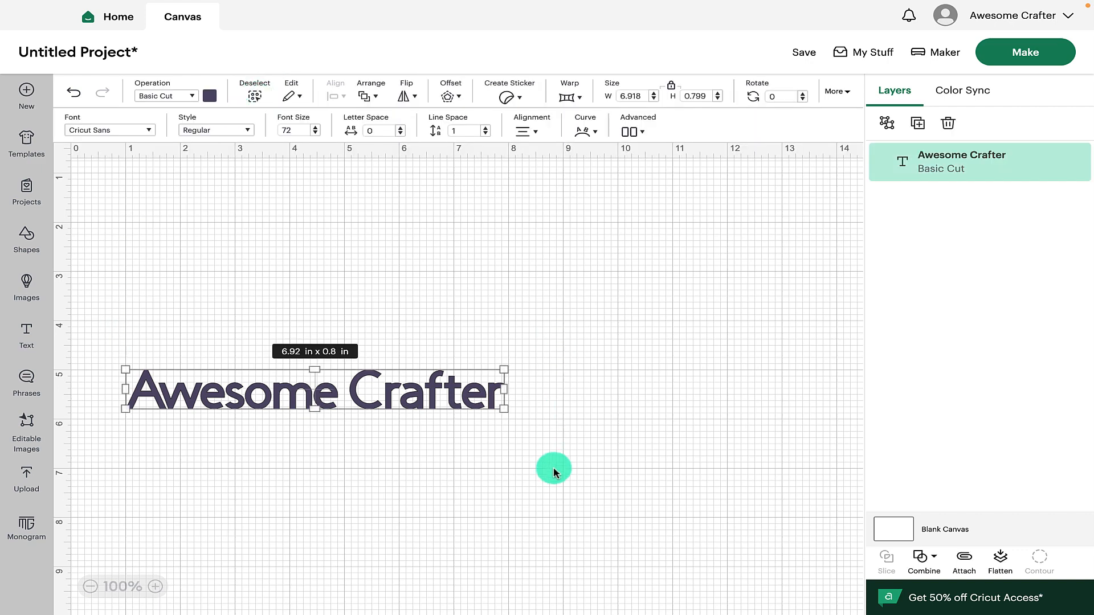
{"action": "left_click", "coordinate": [255, 99]}
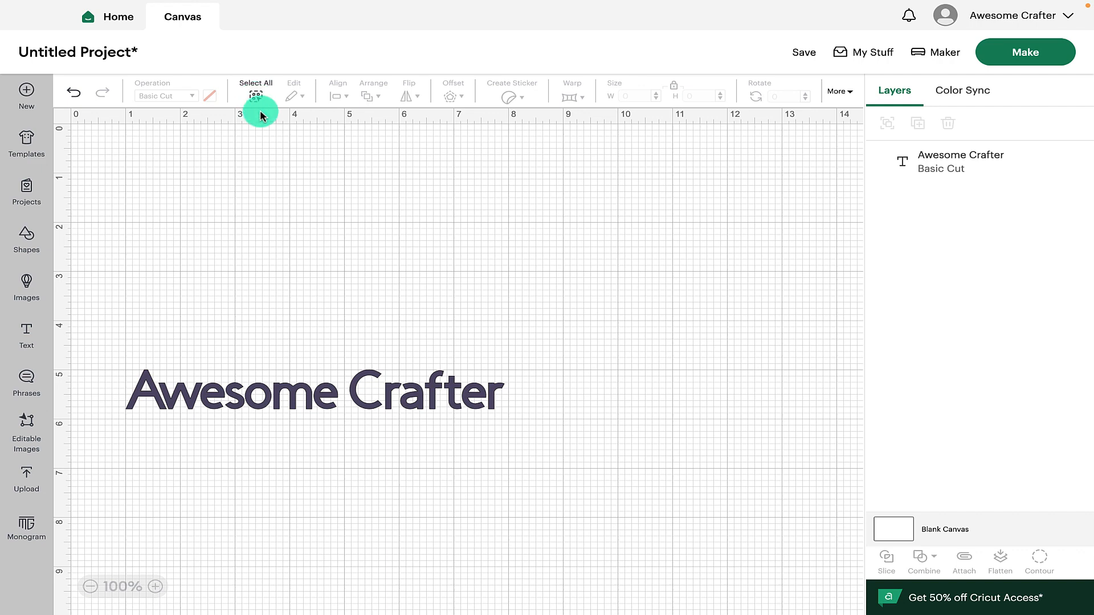
{"action": "key", "text": "super+a"}
{"action": "left_click", "coordinate": [299, 98]}
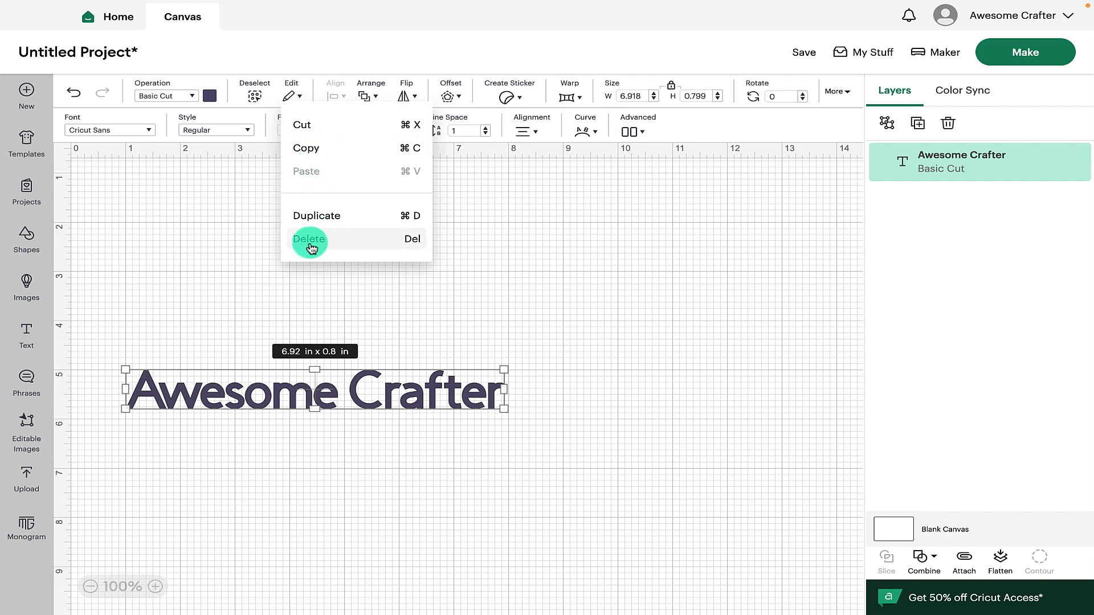
{"action": "left_click", "coordinate": [326, 151]}
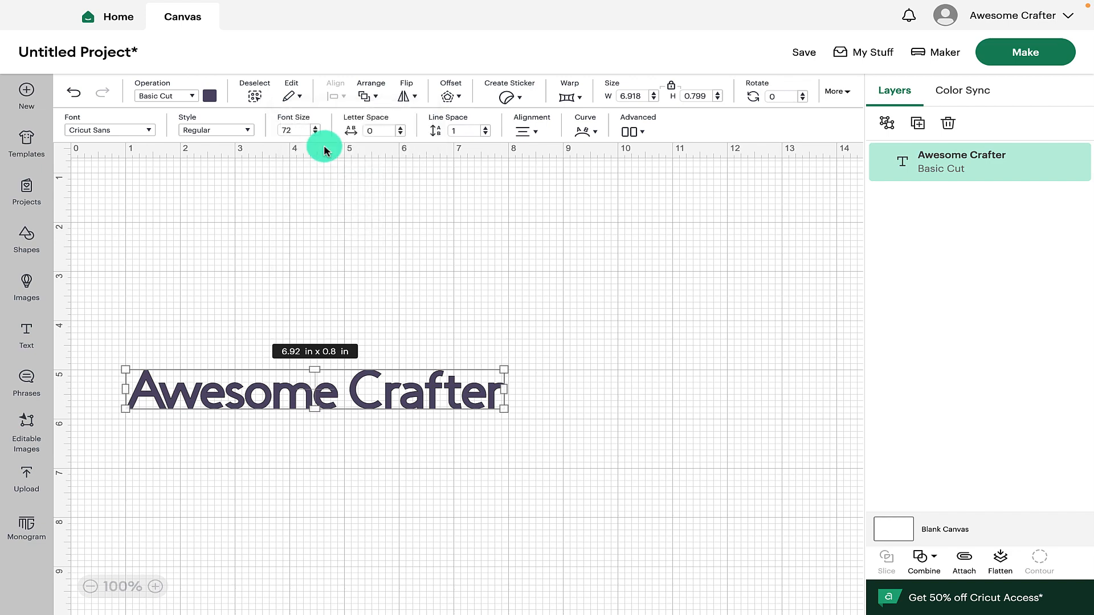
{"action": "left_click", "coordinate": [294, 97]}
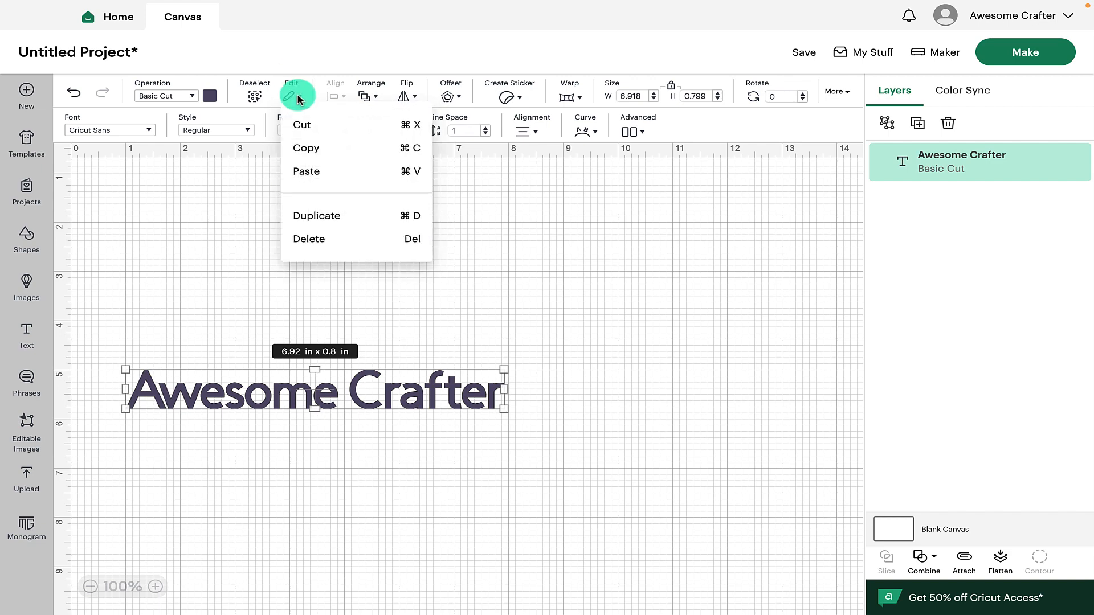
{"action": "left_click", "coordinate": [314, 172]}
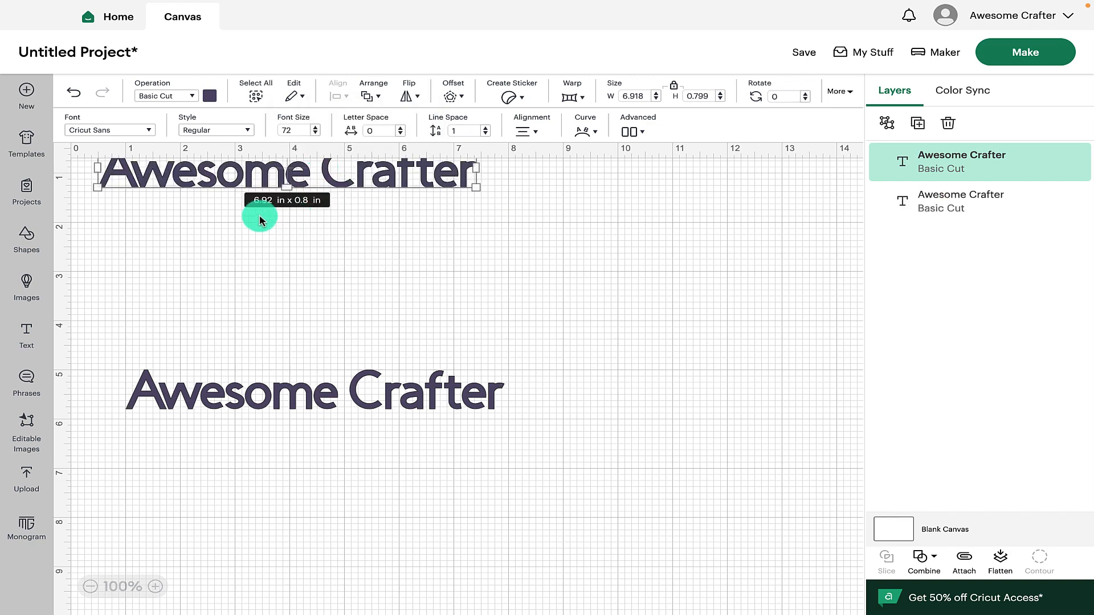
{"action": "left_click_drag", "start_coordinate": [391, 190], "coordinate": [396, 232]}
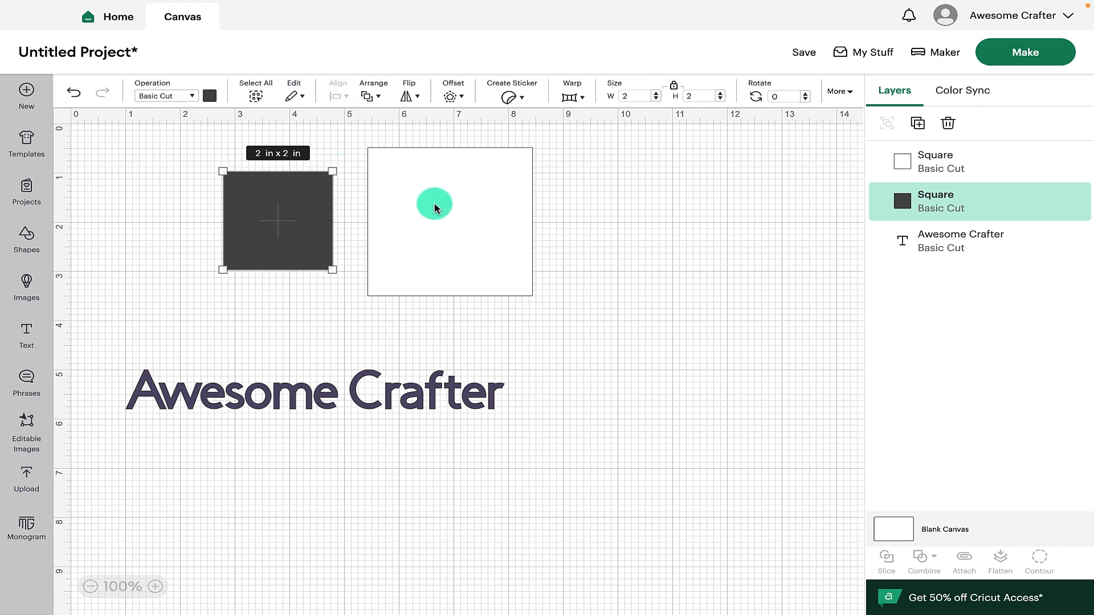
Select both squares and center them on each other
{"action": "left_click_drag", "start_coordinate": [227, 151], "coordinate": [591, 320]}
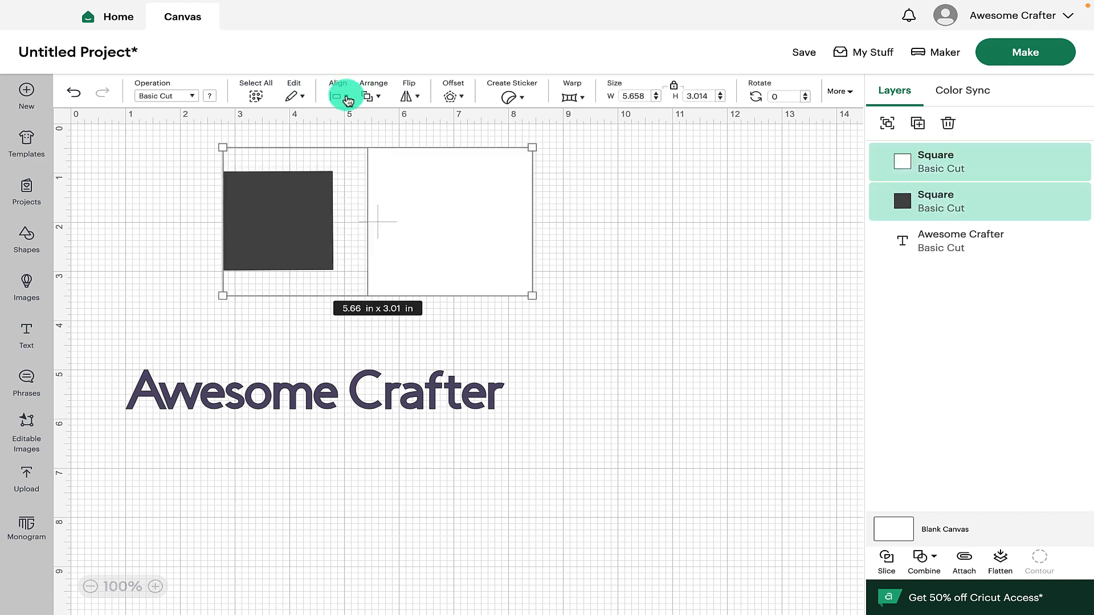
{"action": "left_click", "coordinate": [347, 99]}
{"action": "left_click", "coordinate": [395, 150]}
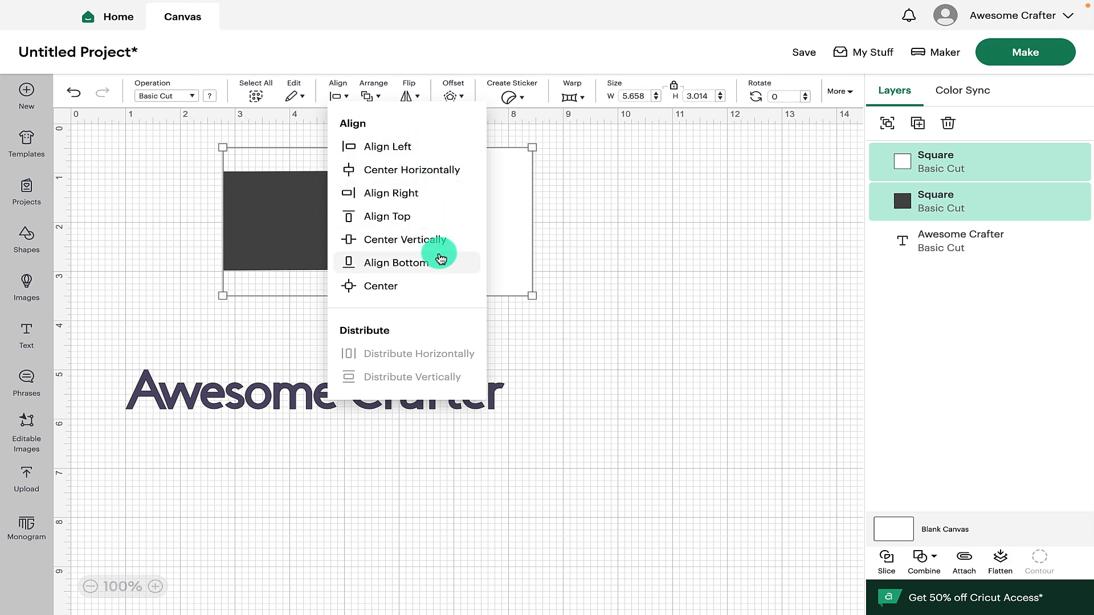
{"action": "left_click", "coordinate": [388, 292]}
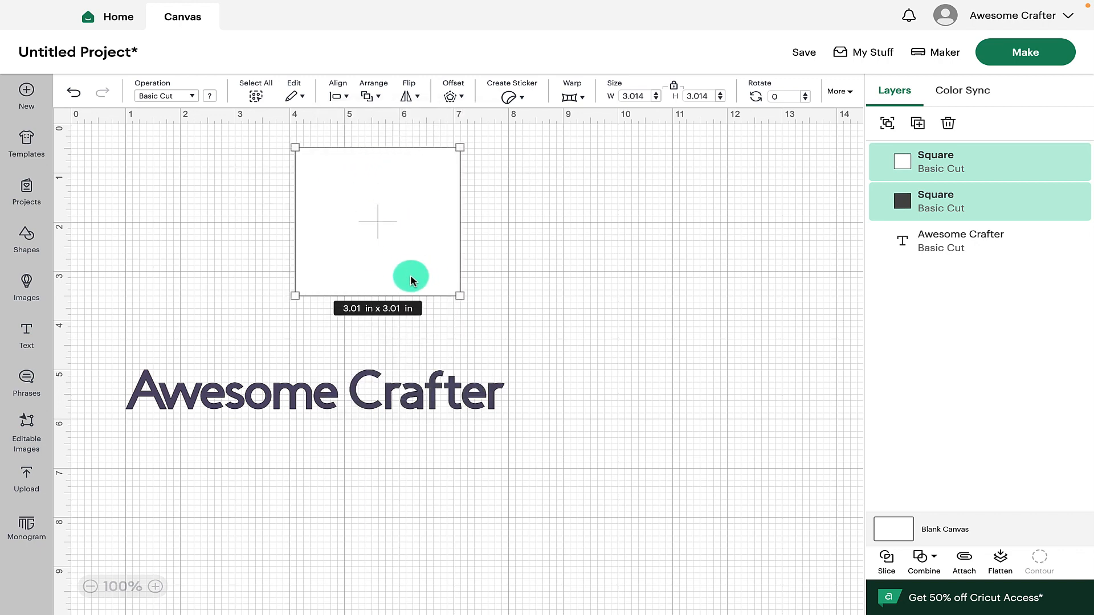
Send the white square backward so the dark square sits on top of it
{"action": "left_click", "coordinate": [377, 98]}
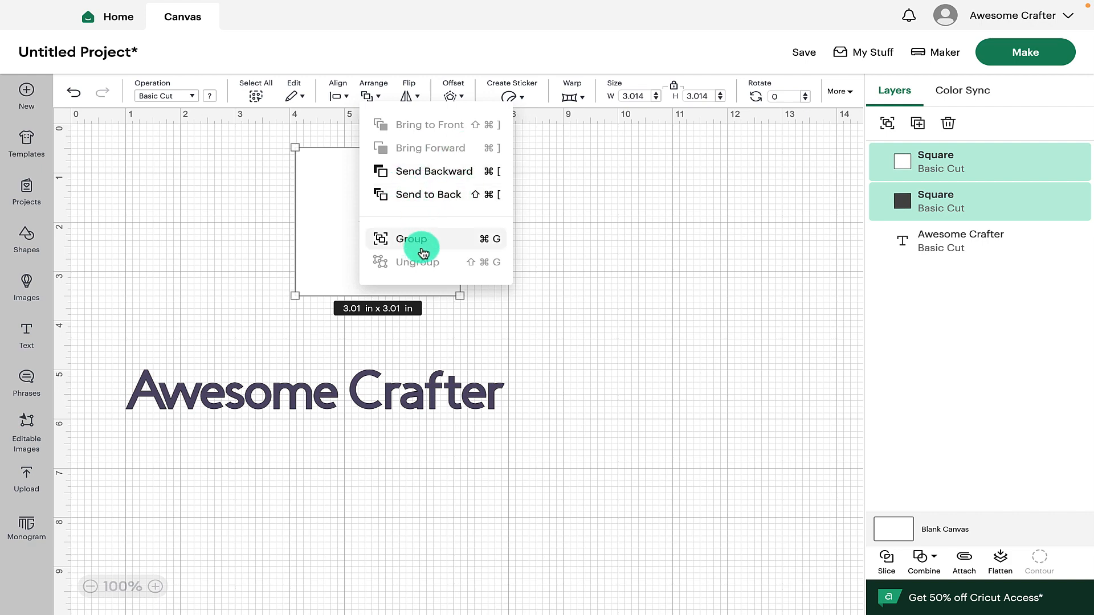
{"action": "left_click", "coordinate": [444, 180]}
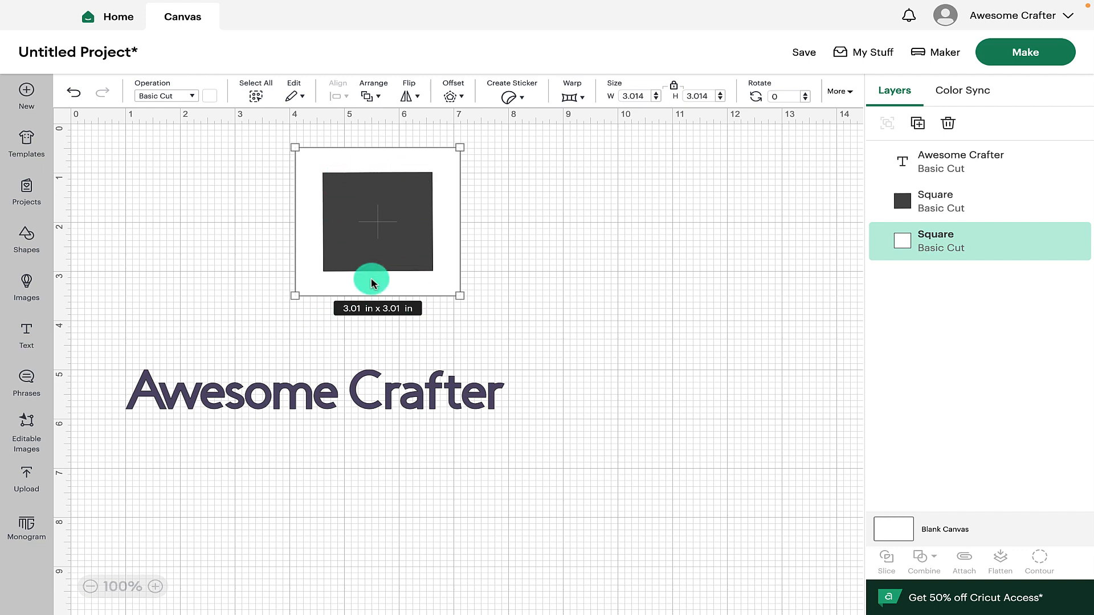
{"action": "left_click", "coordinate": [418, 100]}
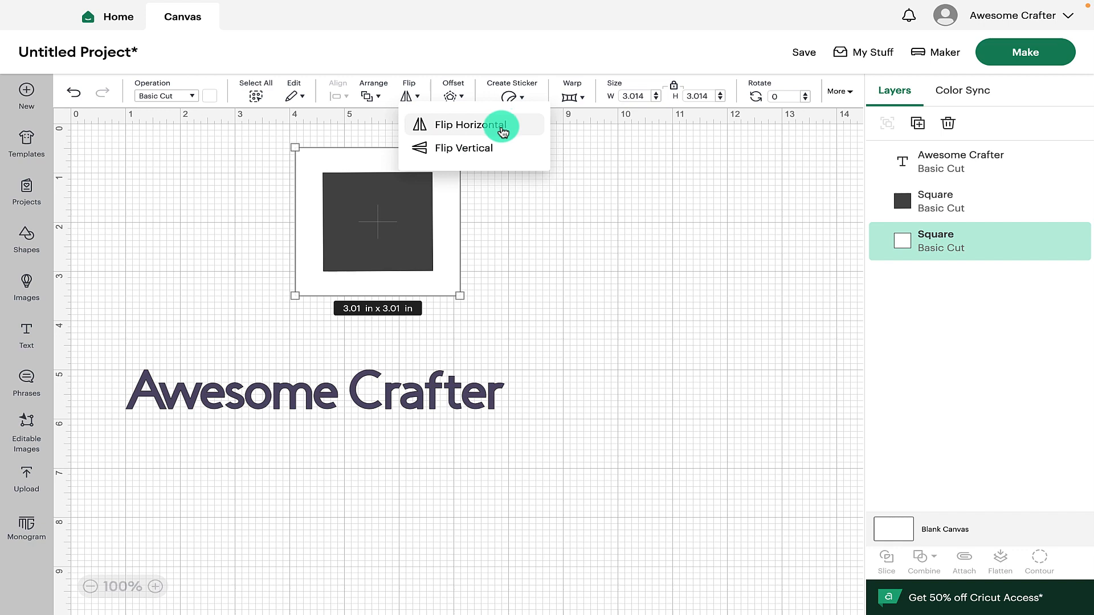
{"action": "left_click", "coordinate": [506, 229]}
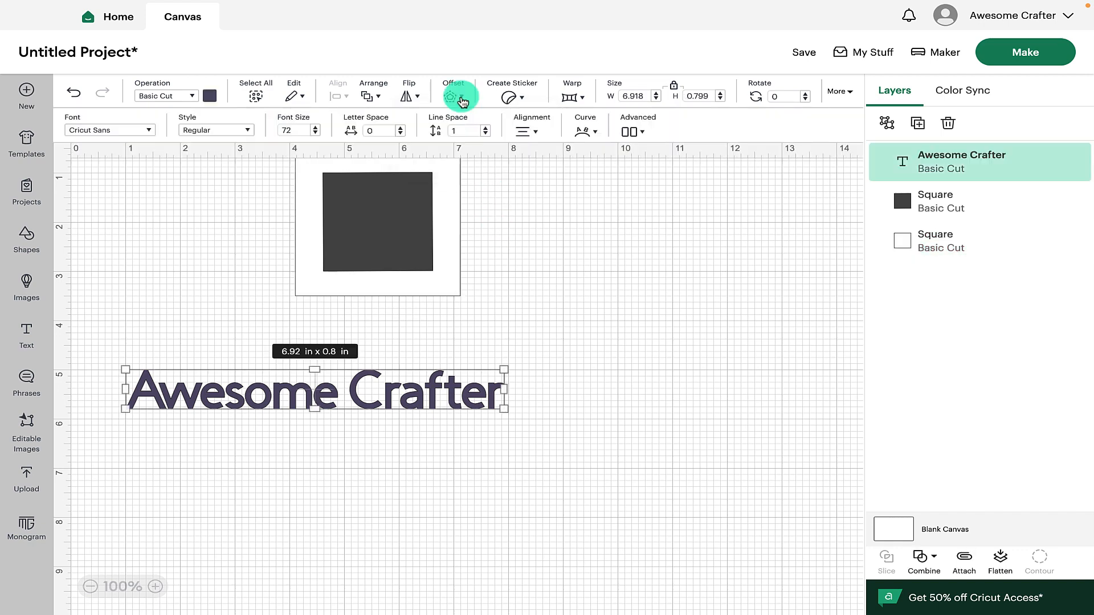
Apply a 0.222 in rounded offset to the text and undo it
{"action": "left_click", "coordinate": [461, 98]}
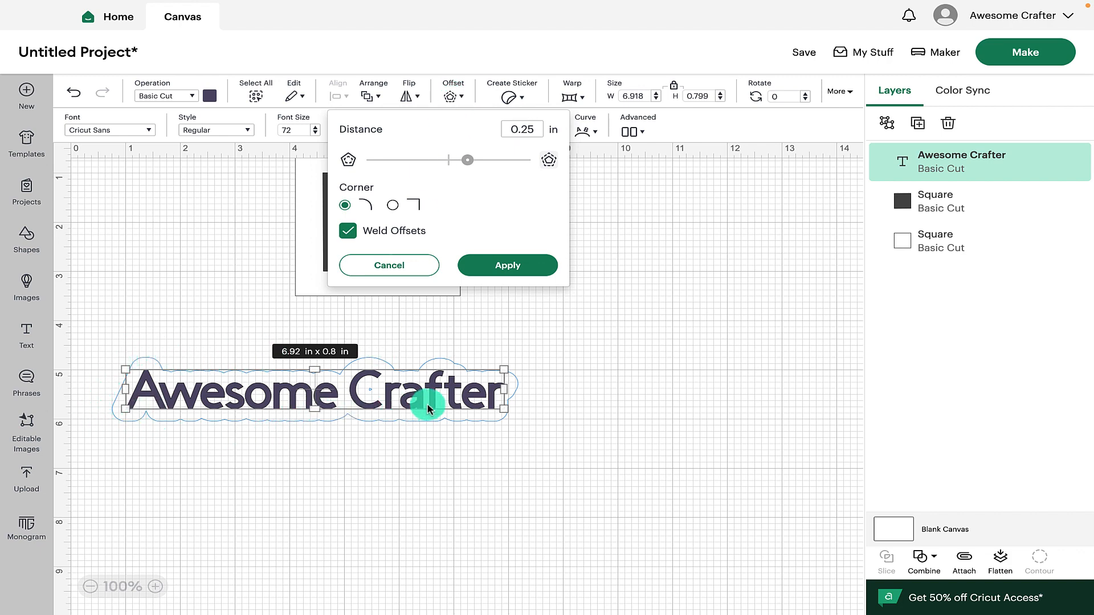
{"action": "mouse_move", "coordinate": [467, 165]}
{"action": "left_mouse_down"}
{"action": "mouse_move", "coordinate": [516, 169]}
{"action": "mouse_move", "coordinate": [441, 169]}
{"action": "mouse_move", "coordinate": [466, 166]}
{"action": "left_mouse_up"}
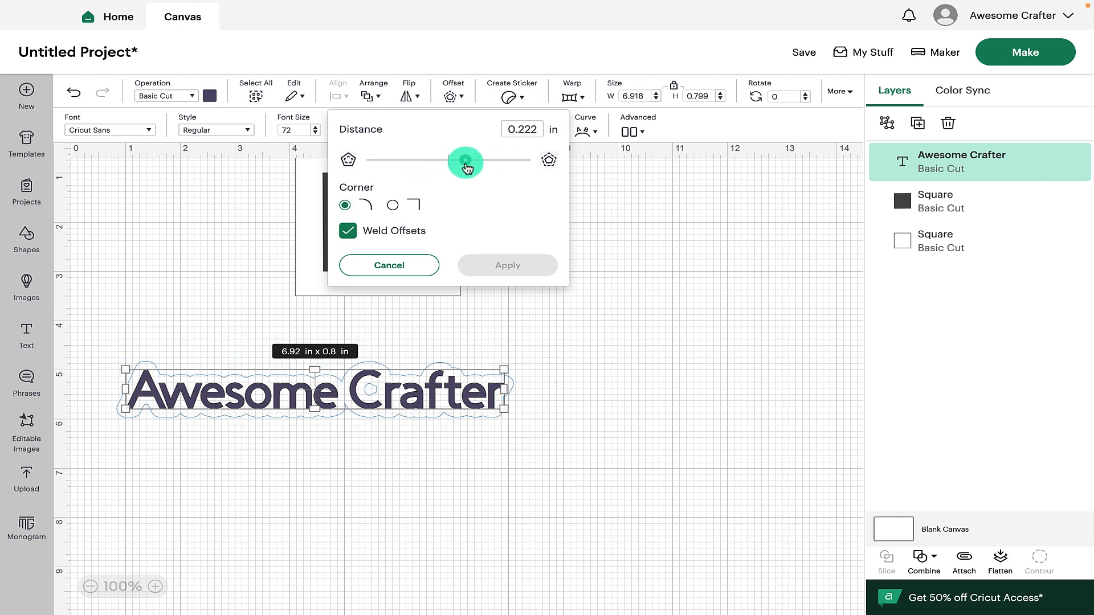
{"action": "left_click", "coordinate": [507, 265]}
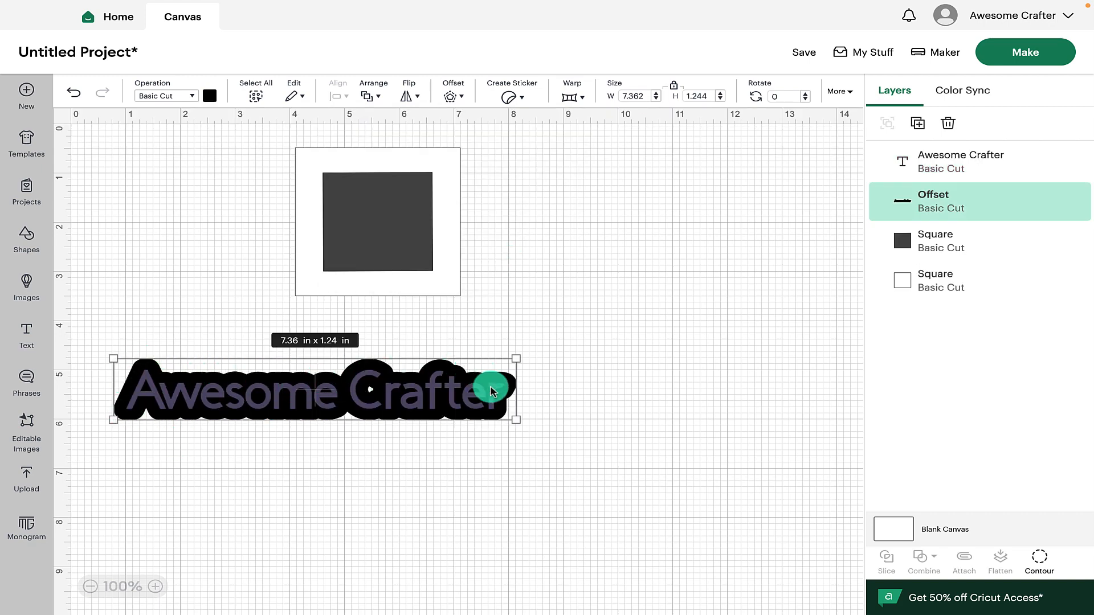
{"action": "key", "text": "ctrl+z"}
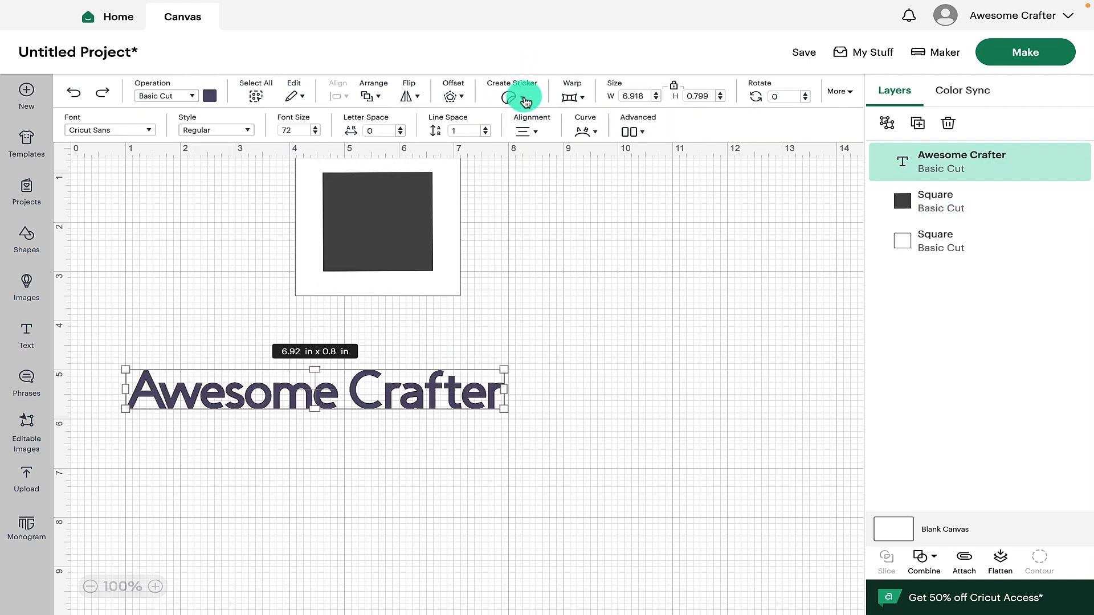
Open the Create Sticker and Warp options for the text and close them
{"action": "left_click", "coordinate": [516, 95]}
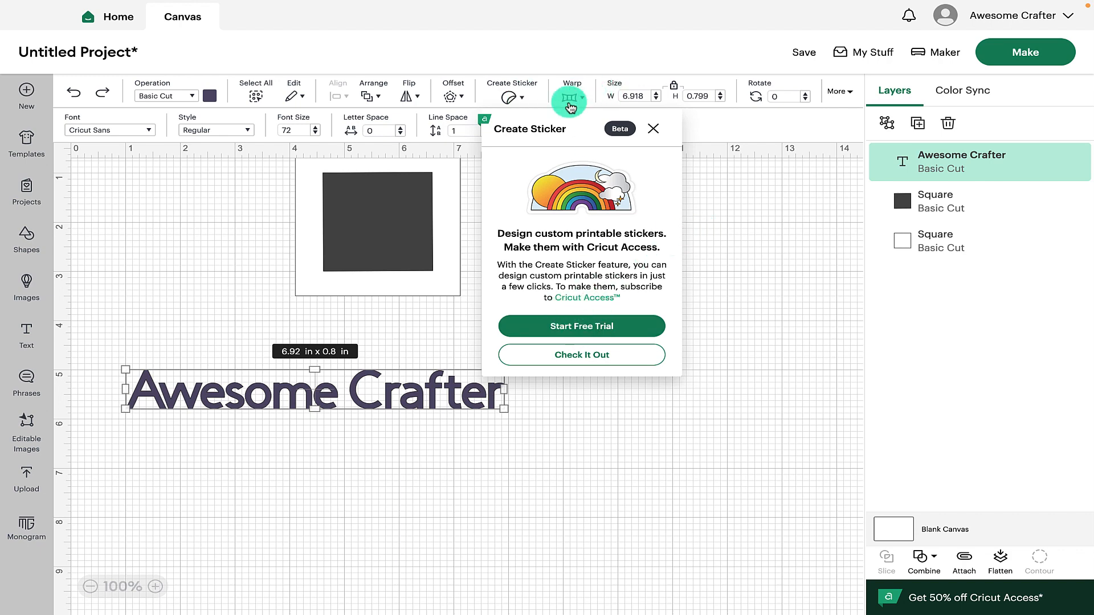
{"action": "left_click", "coordinate": [570, 97]}
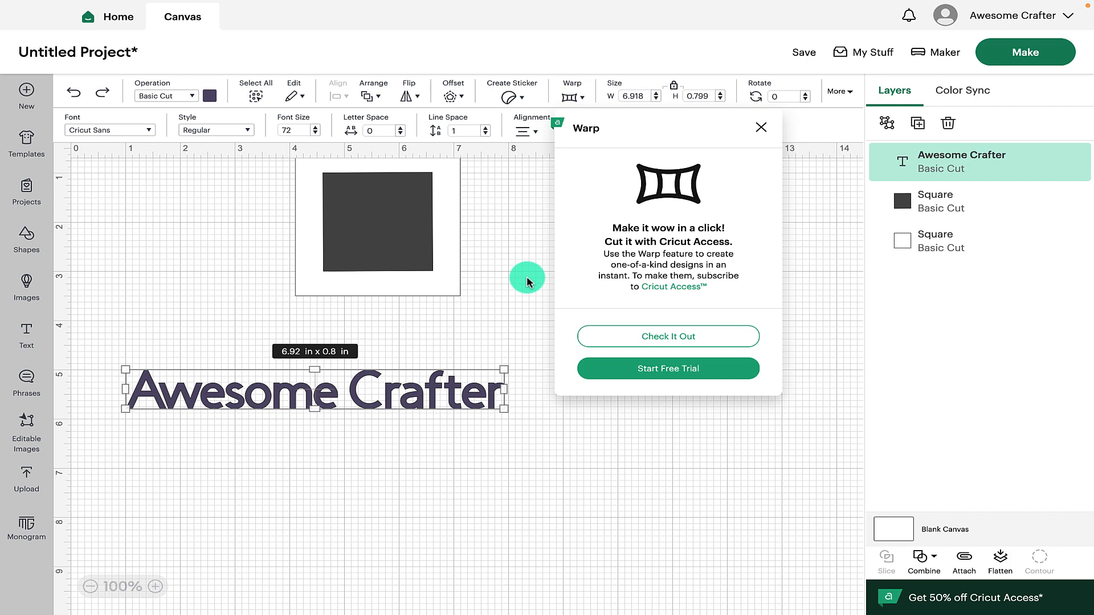
{"action": "left_click", "coordinate": [527, 278]}
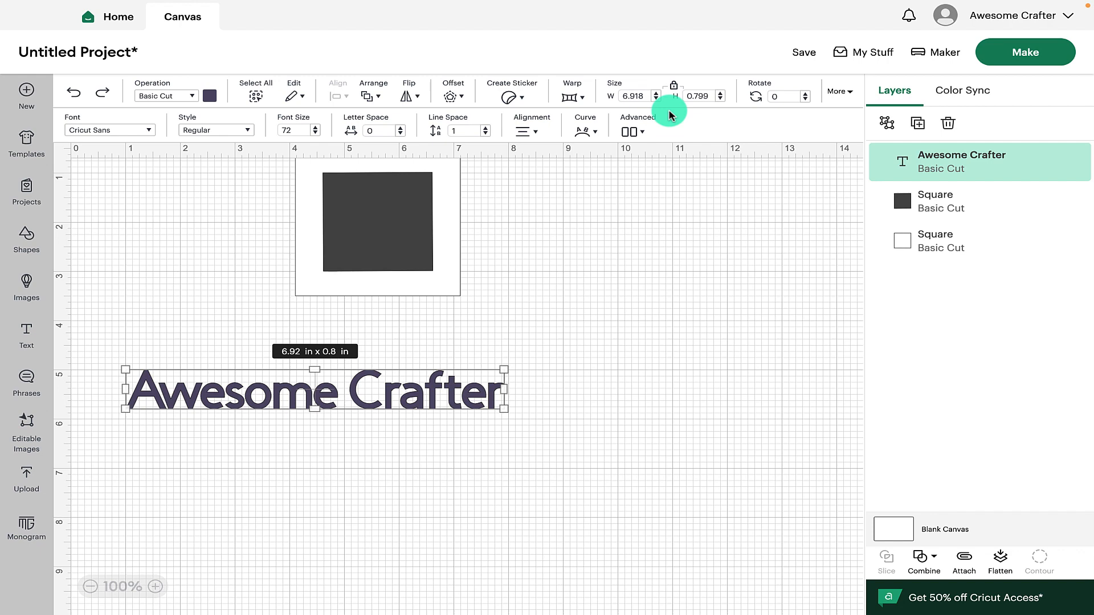
{"action": "left_click", "coordinate": [636, 101]}
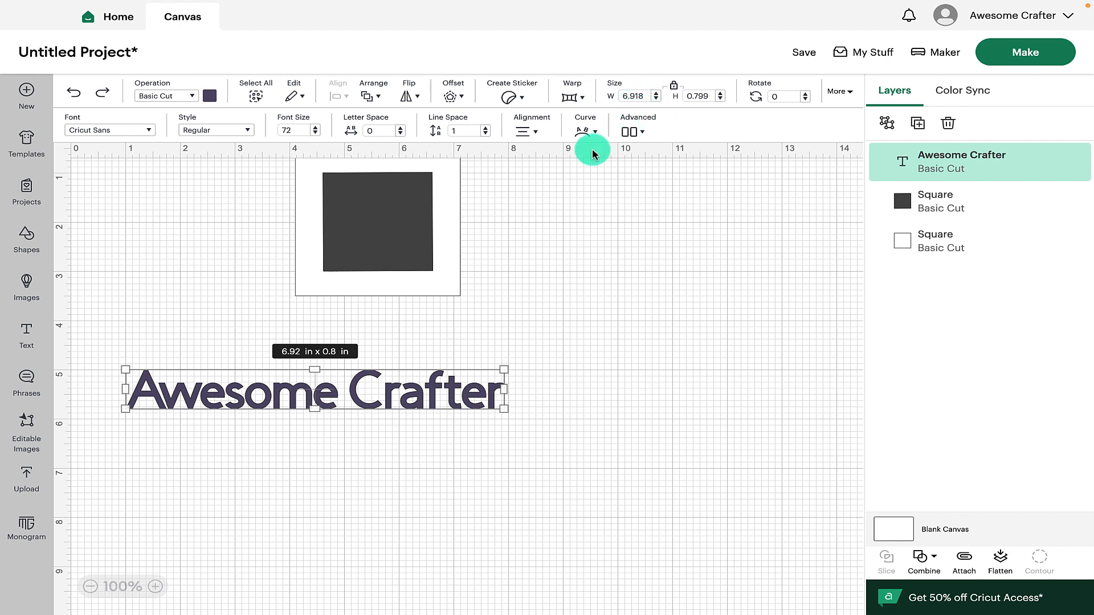
Enlarge the text proportionally by its corner handle and set its width to 10 in
{"action": "mouse_move", "coordinate": [504, 367]}
{"action": "left_mouse_down"}
{"action": "mouse_move", "coordinate": [600, 306]}
{"action": "mouse_move", "coordinate": [476, 368]}
{"action": "mouse_move", "coordinate": [508, 359]}
{"action": "left_mouse_up"}
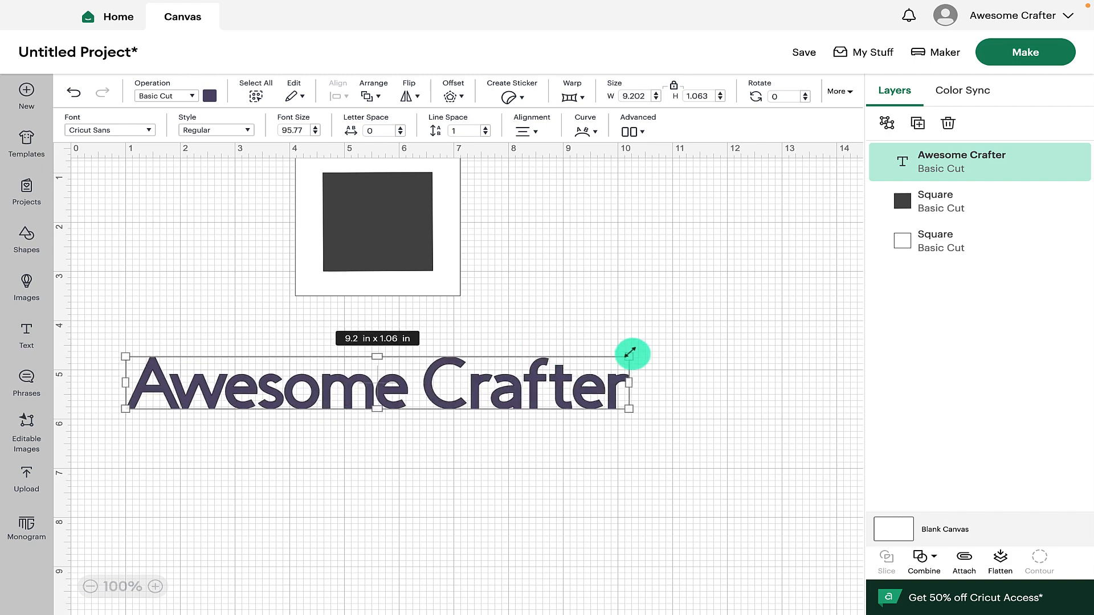
{"action": "left_click_drag", "start_coordinate": [631, 355], "coordinate": [589, 360]}
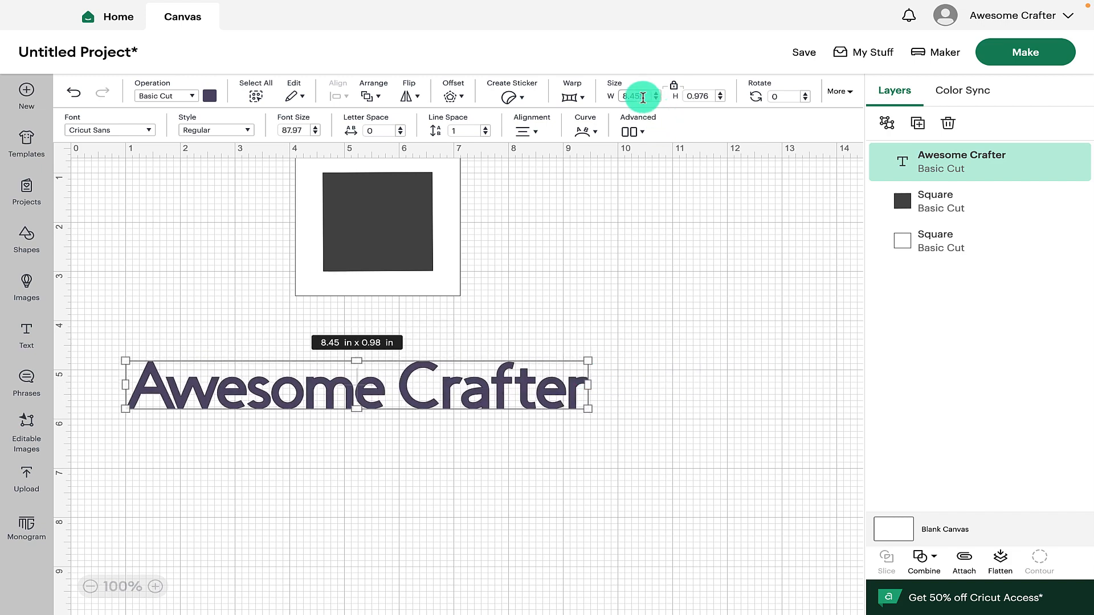
{"action": "left_click_drag", "start_coordinate": [642, 98], "coordinate": [605, 101]}
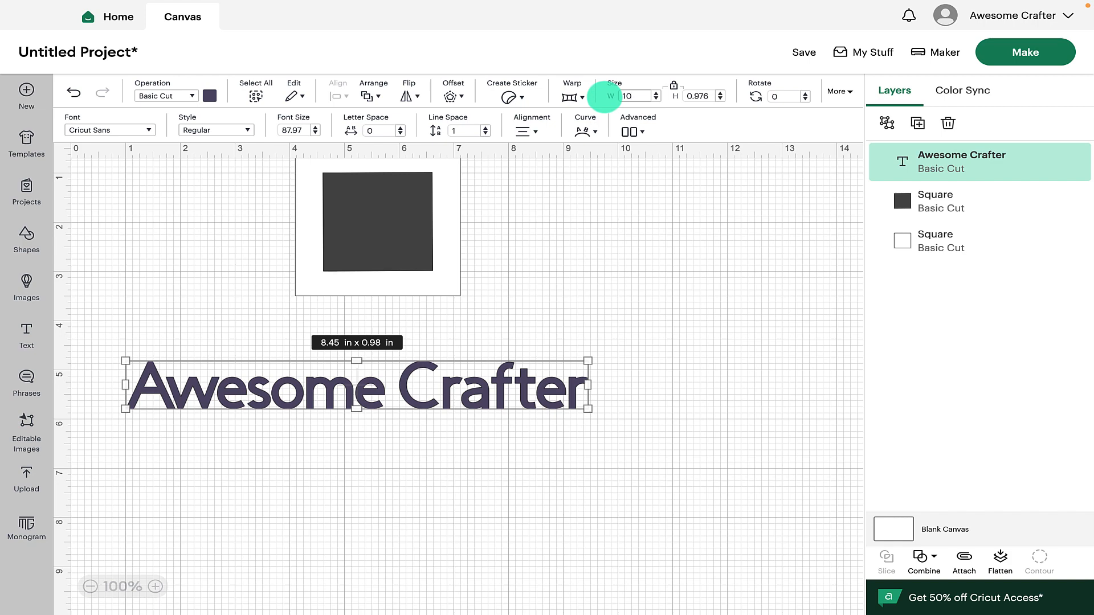
{"action": "key", "text": "Return"}
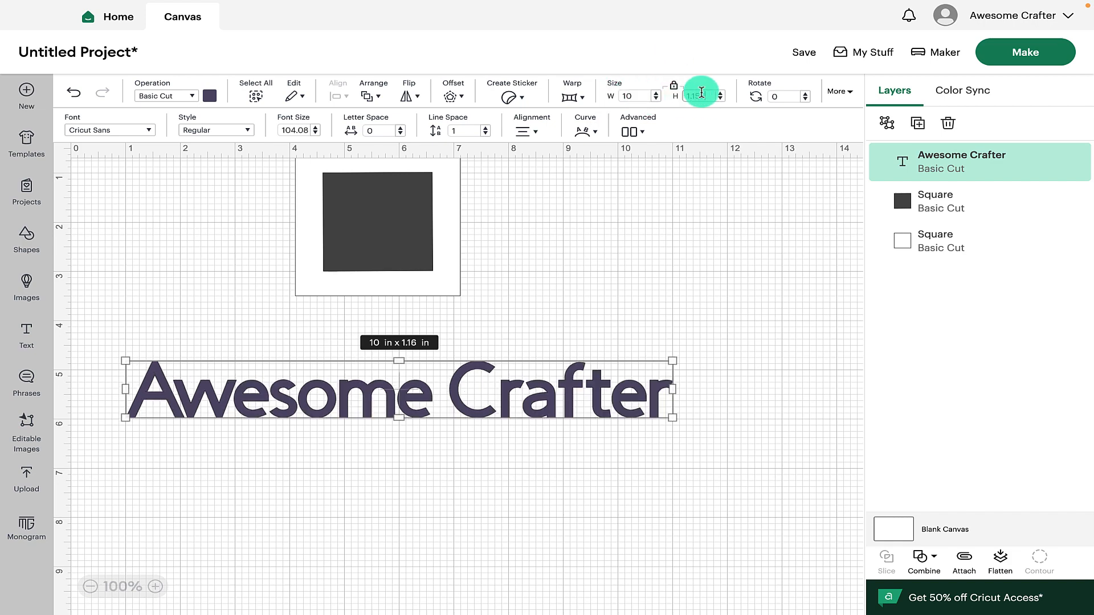
Unlock the size proportions and set the text's height to 3 in
{"action": "left_click", "coordinate": [701, 93]}
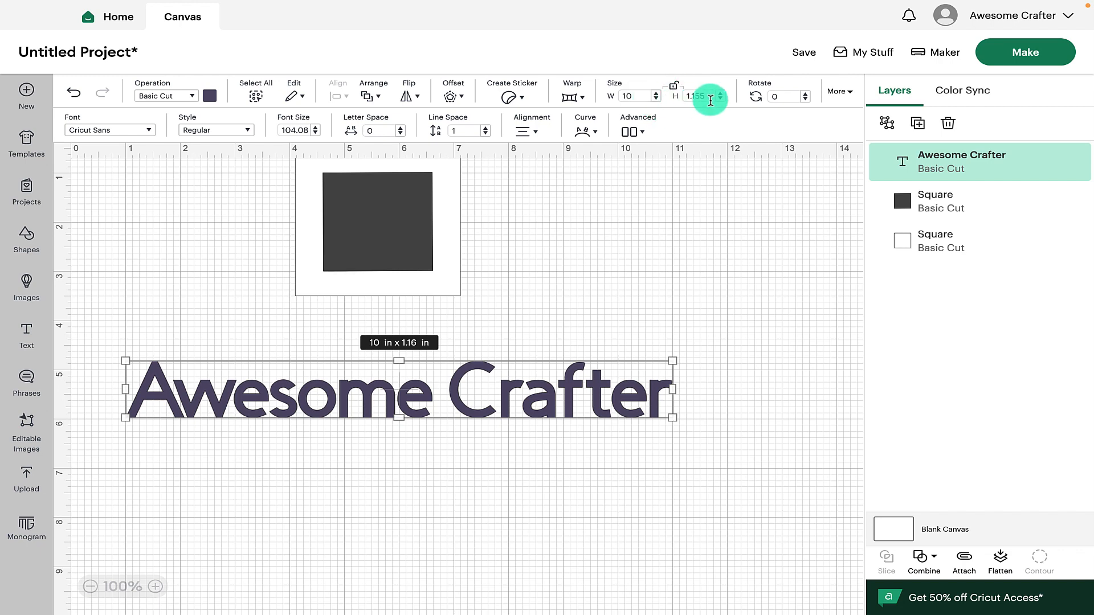
{"action": "left_click_drag", "start_coordinate": [712, 95], "coordinate": [673, 97]}
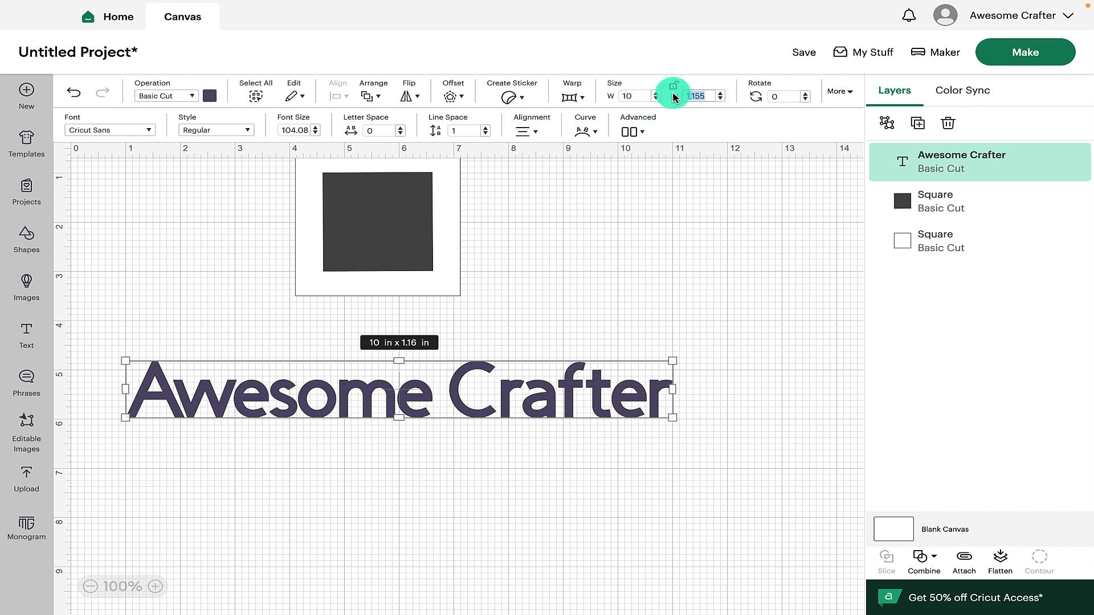
{"action": "type", "text": "3"}
{"action": "key", "text": "Return"}
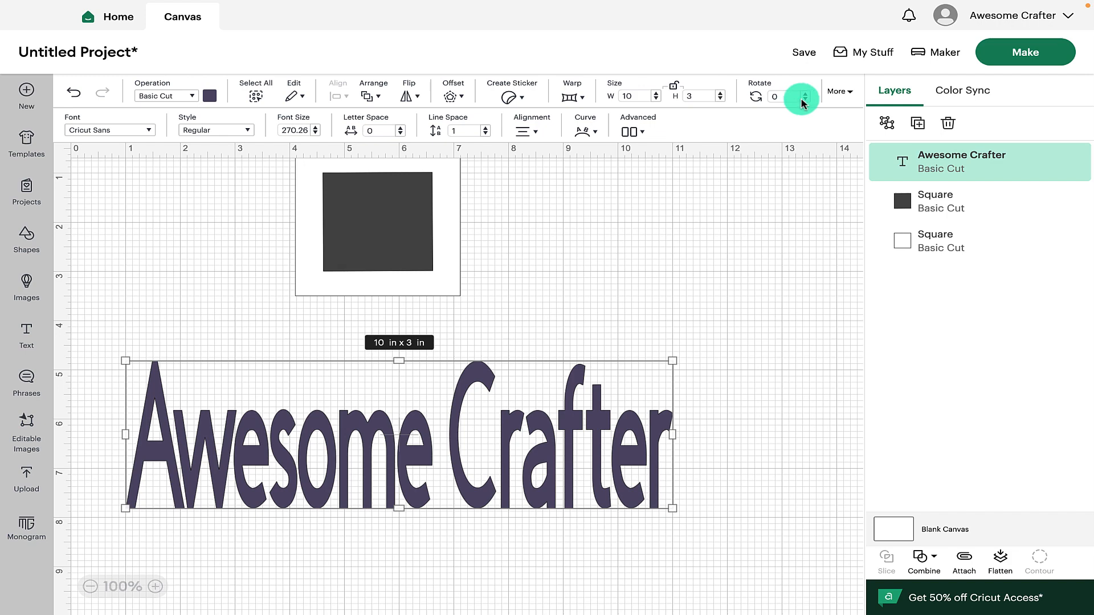
Rotate the text to 5 degrees
{"action": "left_click", "coordinate": [805, 96]}
{"action": "left_click", "coordinate": [807, 95]}
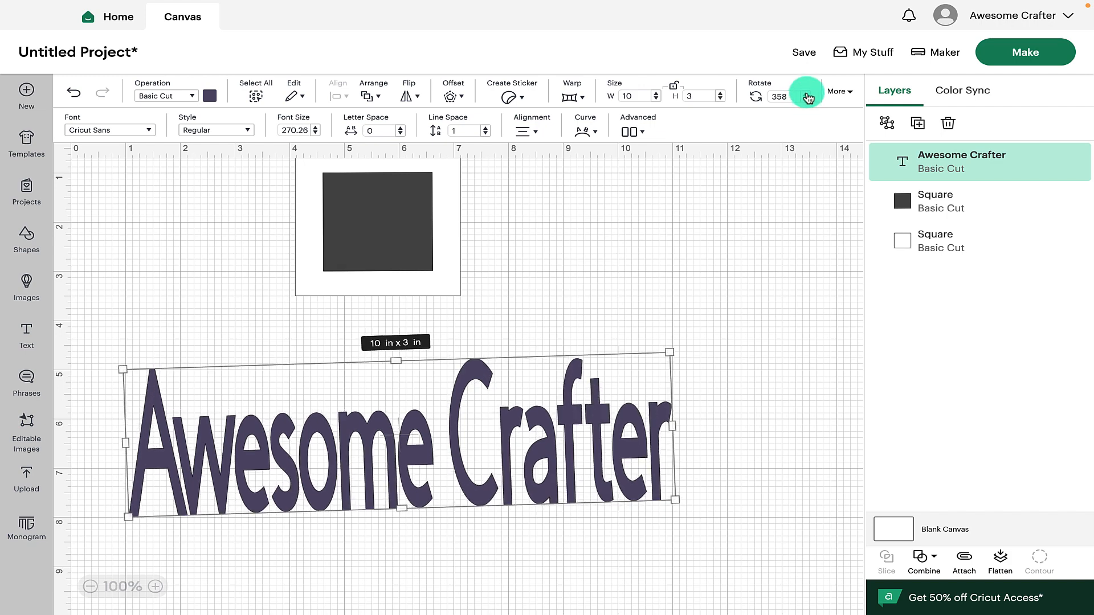
{"action": "left_click", "coordinate": [807, 96]}
{"action": "left_click", "coordinate": [807, 95]}
{"action": "left_click", "coordinate": [807, 96]}
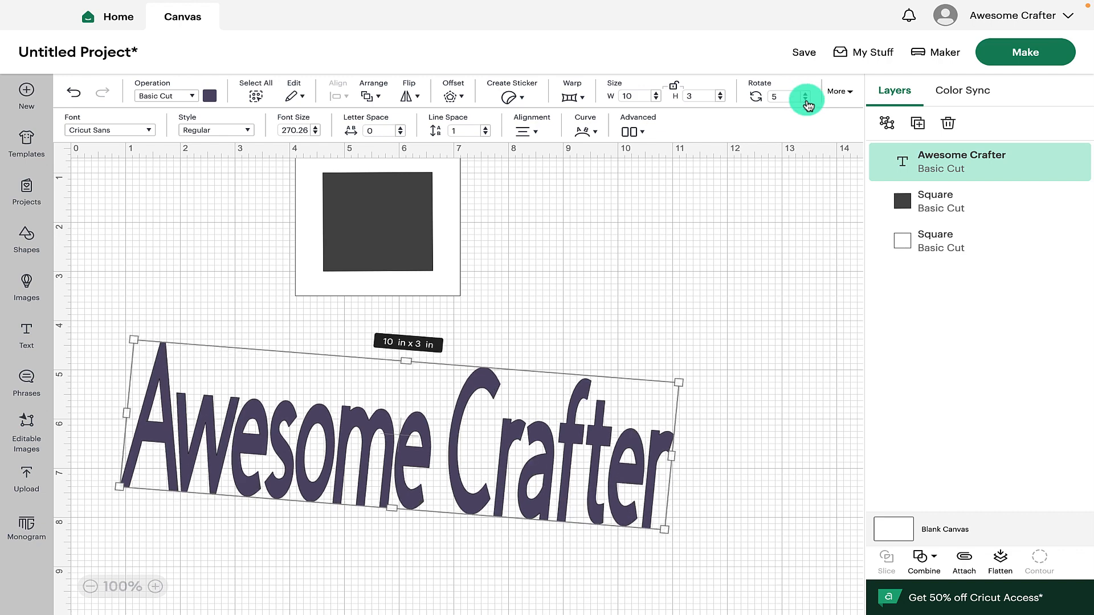
Open the position settings and nudge the text's X position to 0.84 and its Y position slightly
{"action": "left_click", "coordinate": [852, 93]}
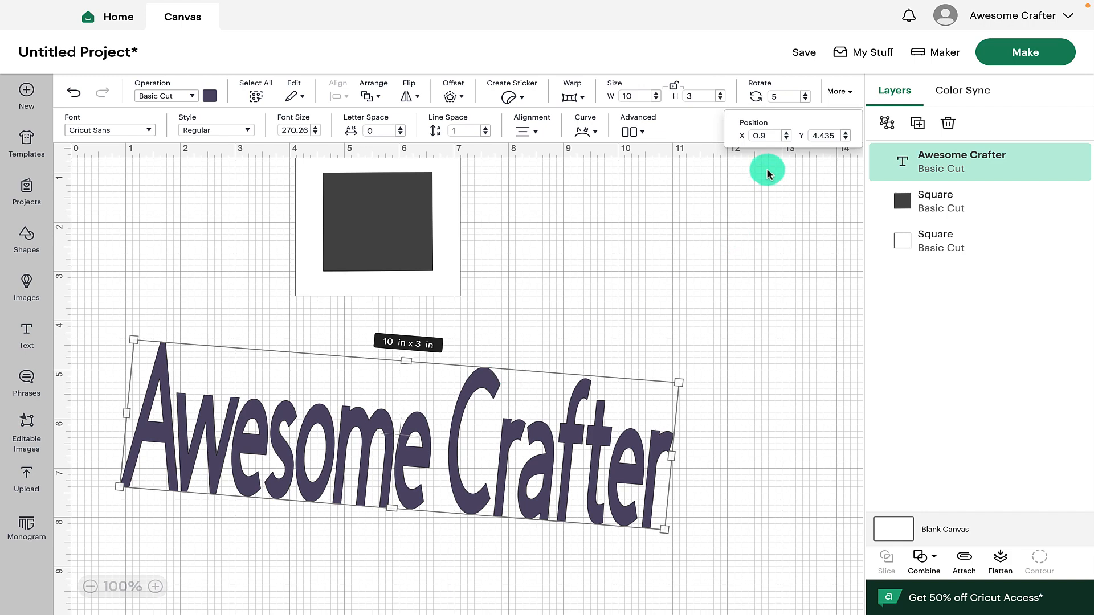
{"action": "left_click", "coordinate": [787, 138]}
{"action": "left_click", "coordinate": [786, 138]}
{"action": "left_click", "coordinate": [787, 139]}
{"action": "left_click", "coordinate": [787, 139]}
{"action": "left_click", "coordinate": [787, 139]}
{"action": "left_click", "coordinate": [787, 139]}
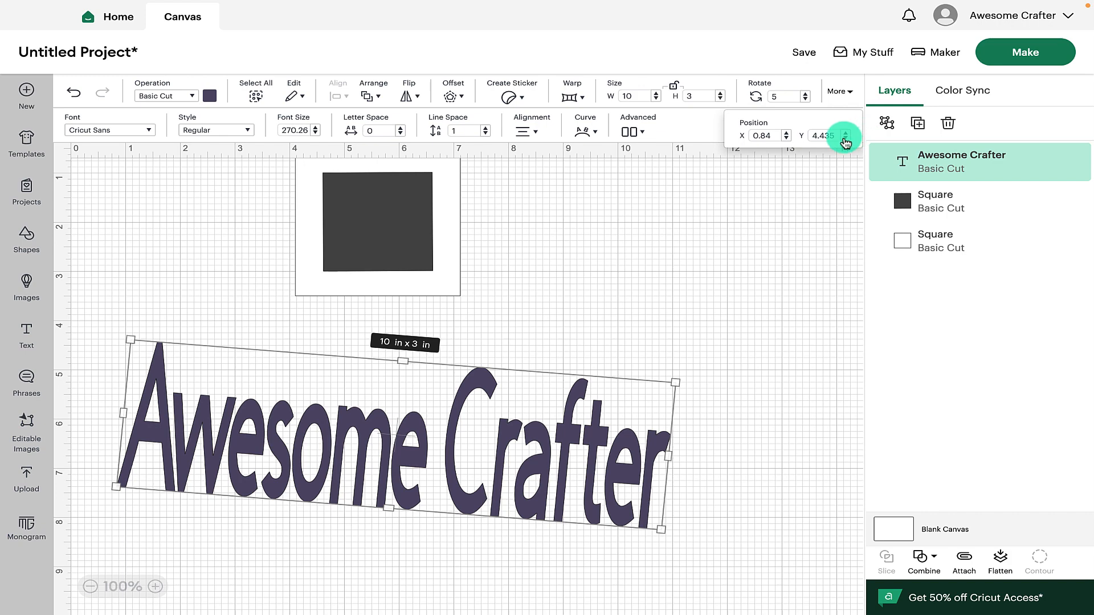
{"action": "left_click", "coordinate": [846, 138]}
{"action": "left_click", "coordinate": [845, 138]}
{"action": "left_click", "coordinate": [845, 139]}
{"action": "left_click", "coordinate": [845, 139]}
{"action": "left_click", "coordinate": [845, 138]}
{"action": "left_click", "coordinate": [845, 138]}
Open the font list and the font style options for the text
{"action": "left_click", "coordinate": [151, 131]}
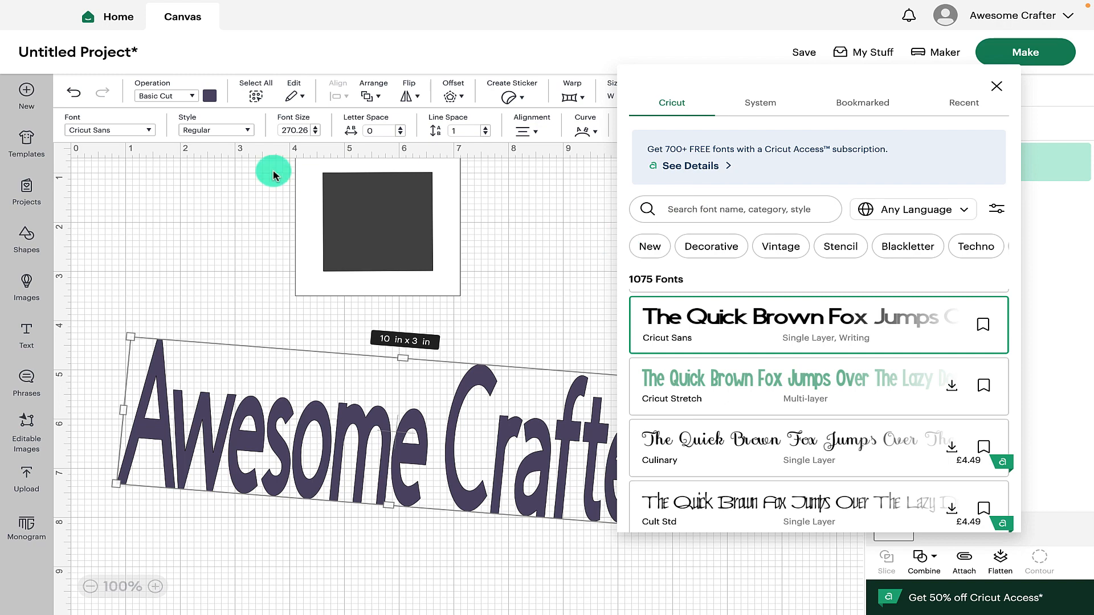
{"action": "left_click", "coordinate": [247, 130]}
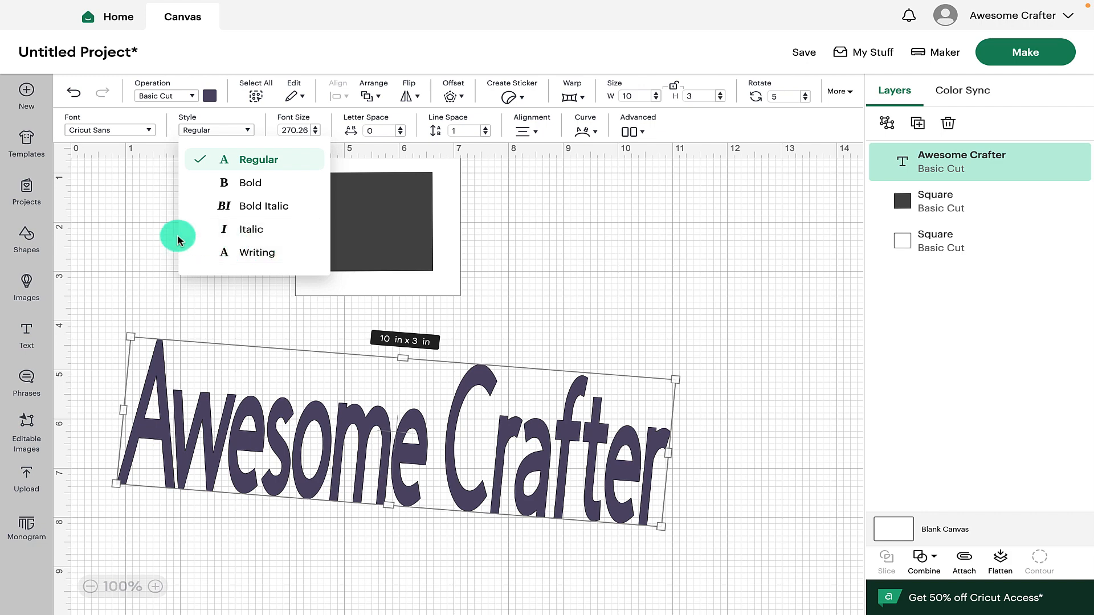
Step the text's font size up and then down to 268.26
{"action": "left_click", "coordinate": [315, 127]}
{"action": "left_click", "coordinate": [316, 134]}
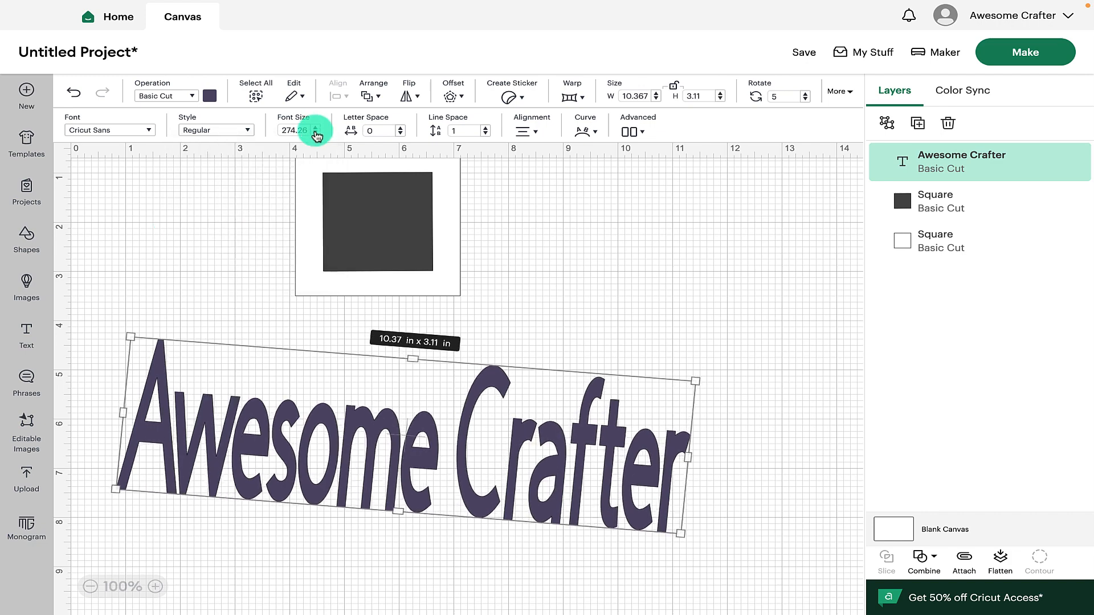
{"action": "left_click", "coordinate": [316, 134]}
{"action": "left_click", "coordinate": [316, 133]}
{"action": "left_click", "coordinate": [316, 133]}
{"action": "left_click", "coordinate": [316, 135]}
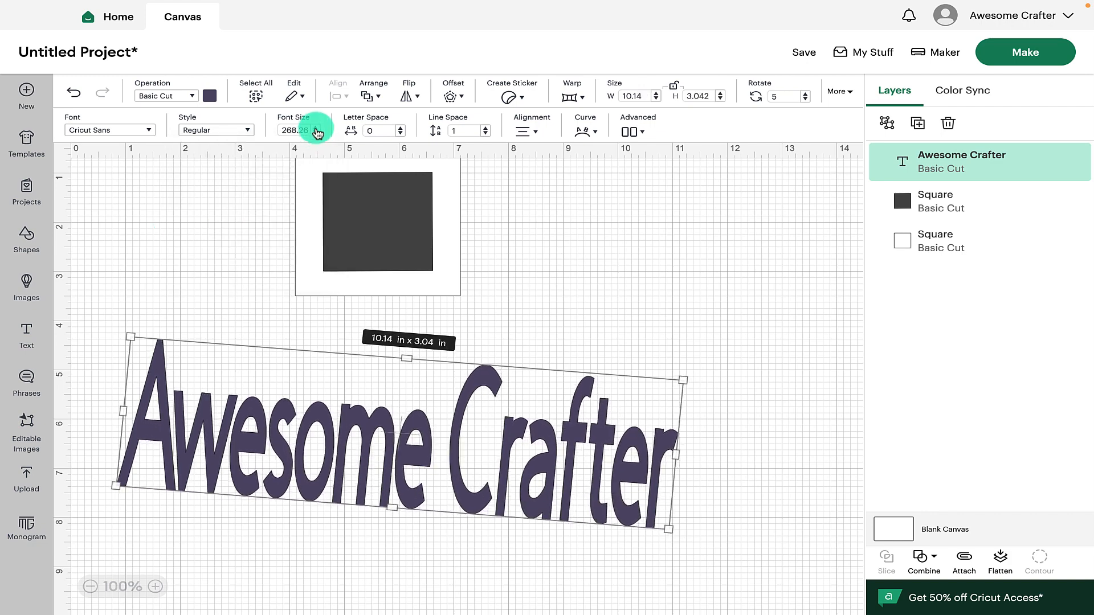
Vary the text's letter spacing, tightening it to -0.5 and widening it to 1.3
{"action": "left_click_drag", "start_coordinate": [679, 378], "coordinate": [543, 427]}
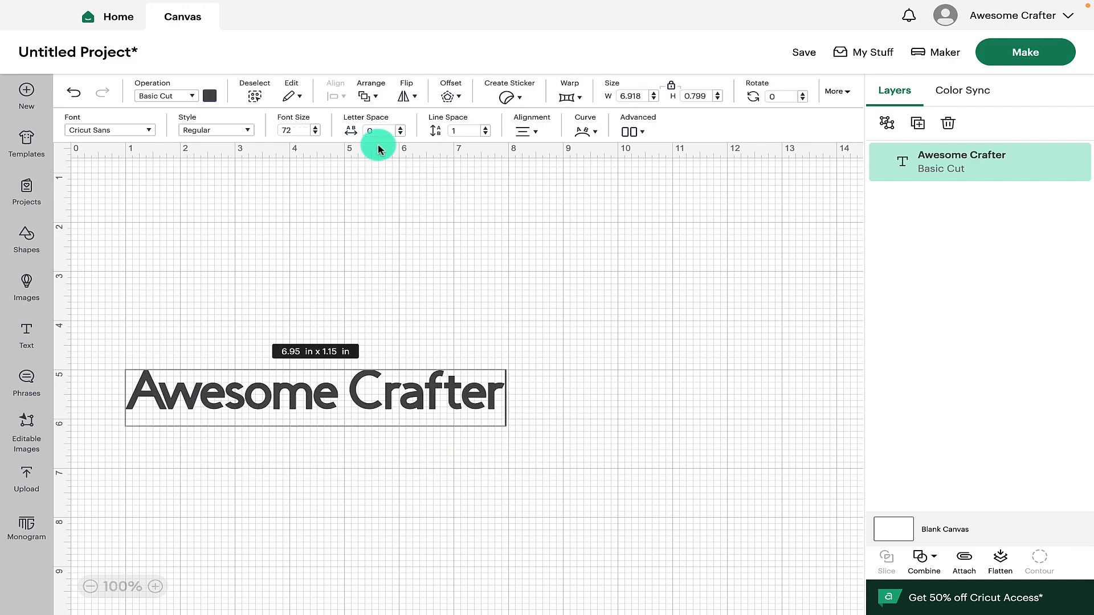
{"action": "left_click", "coordinate": [401, 134]}
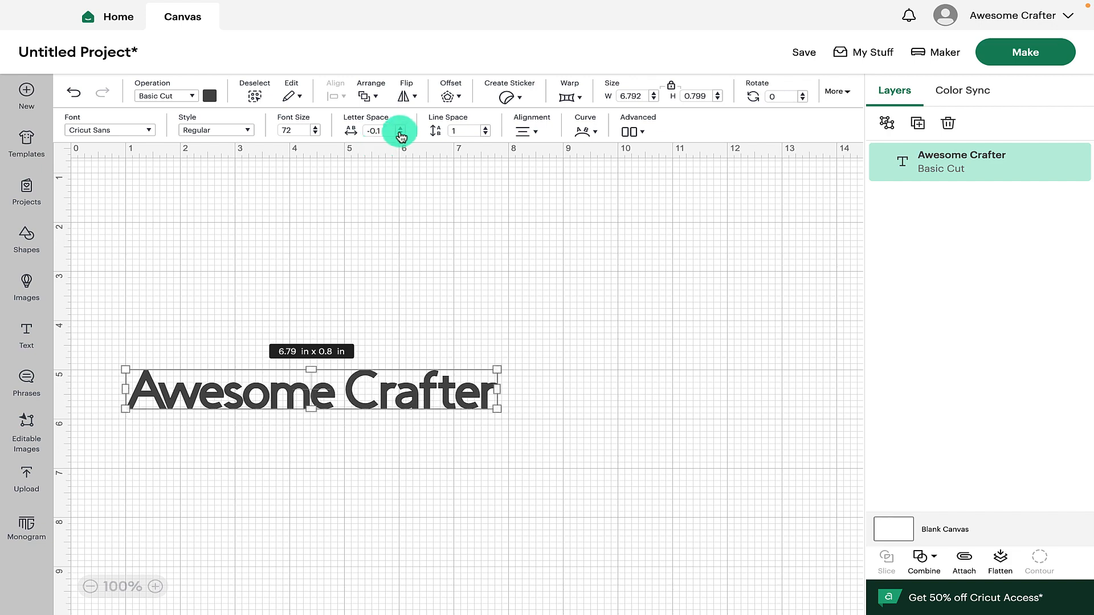
{"action": "left_click", "coordinate": [401, 134]}
{"action": "left_click", "coordinate": [401, 134]}
{"action": "left_click", "coordinate": [401, 134]}
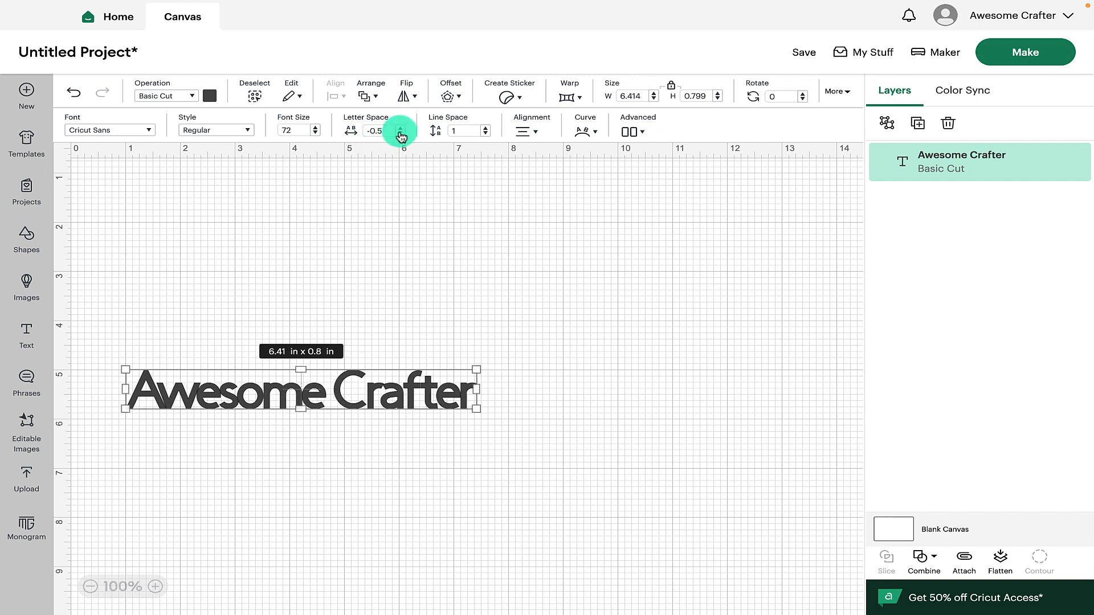
{"action": "left_click", "coordinate": [401, 135]}
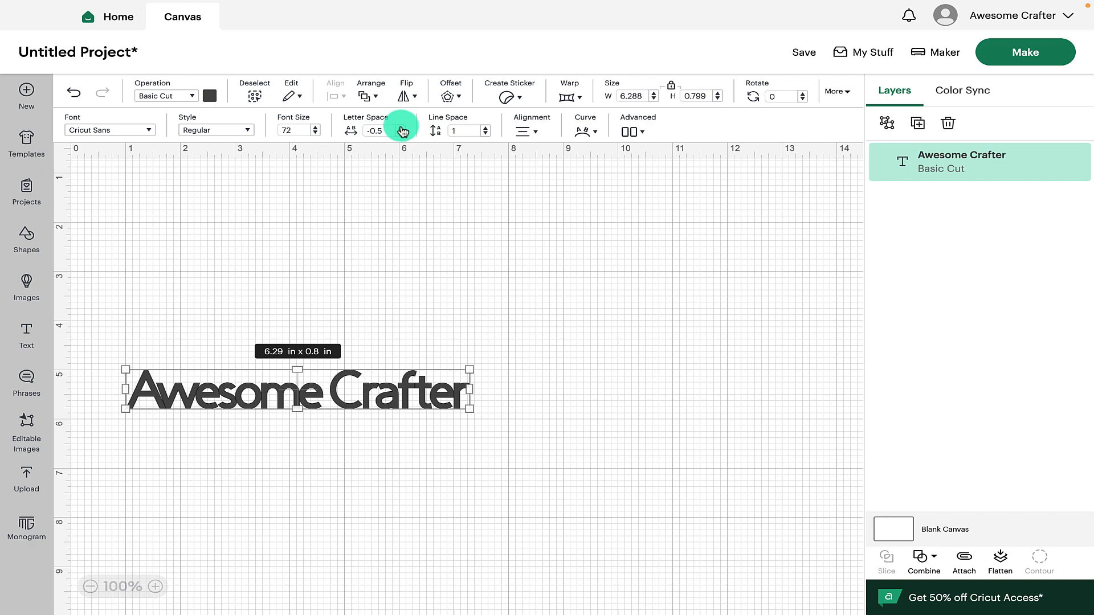
{"action": "left_click", "coordinate": [401, 128]}
{"action": "left_click", "coordinate": [401, 127]}
{"action": "left_click", "coordinate": [401, 127]}
{"action": "left_click", "coordinate": [401, 127]}
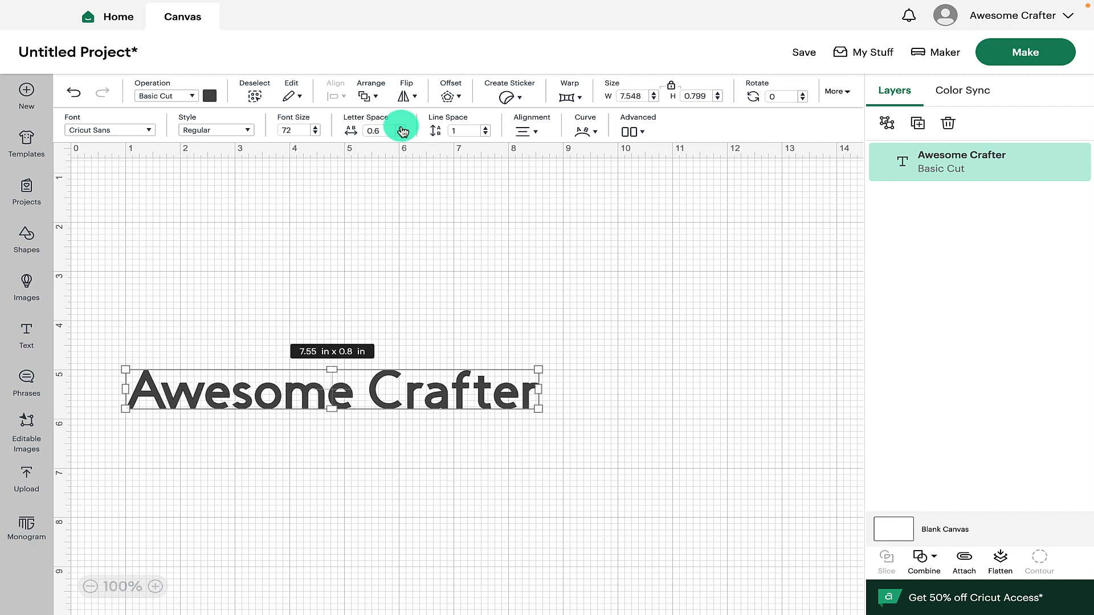
{"action": "left_click", "coordinate": [401, 128]}
{"action": "left_click", "coordinate": [401, 128]}
{"action": "left_click", "coordinate": [401, 128]}
{"action": "left_click", "coordinate": [401, 128]}
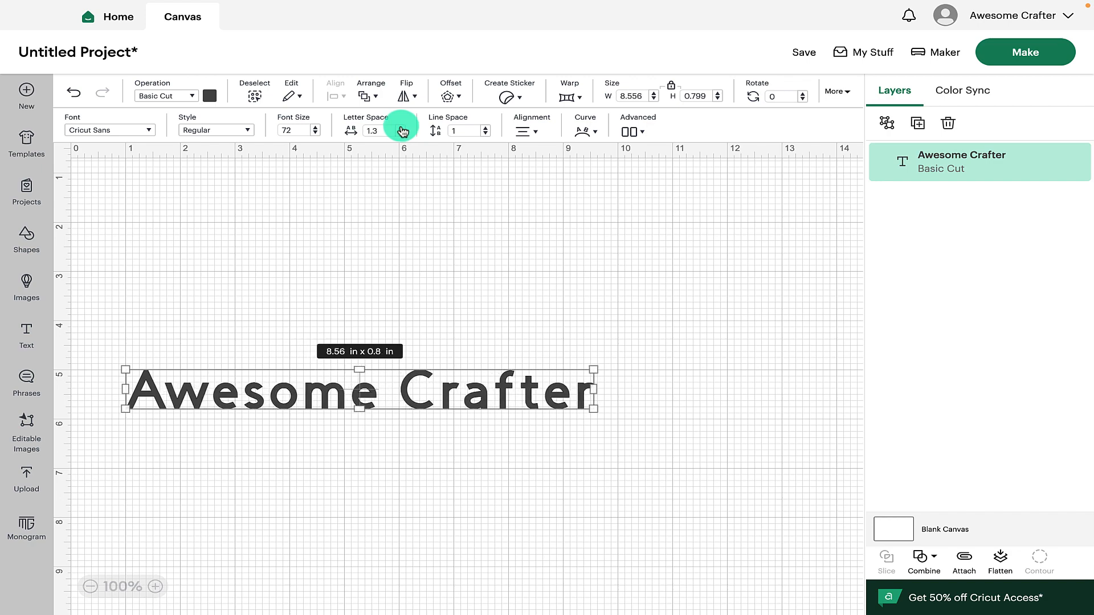
{"action": "left_click", "coordinate": [402, 128]}
{"action": "left_click", "coordinate": [401, 127]}
{"action": "left_click", "coordinate": [401, 135]}
{"action": "left_click", "coordinate": [401, 135]}
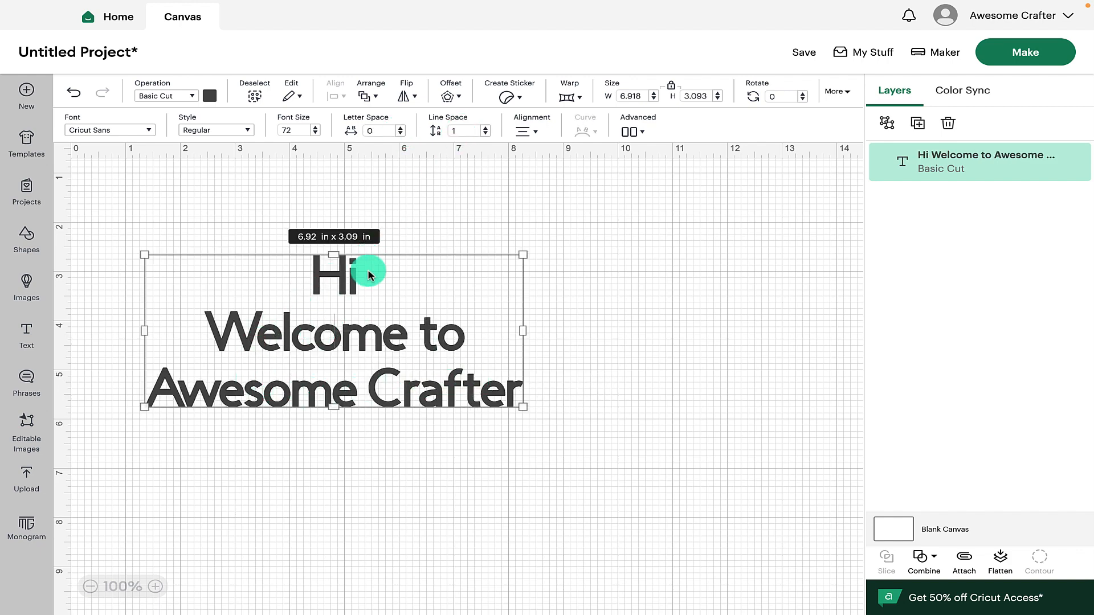
Adjust the line spacing of the three-line text, ending at -1.5
{"action": "left_click", "coordinate": [486, 128]}
{"action": "left_click", "coordinate": [486, 128]}
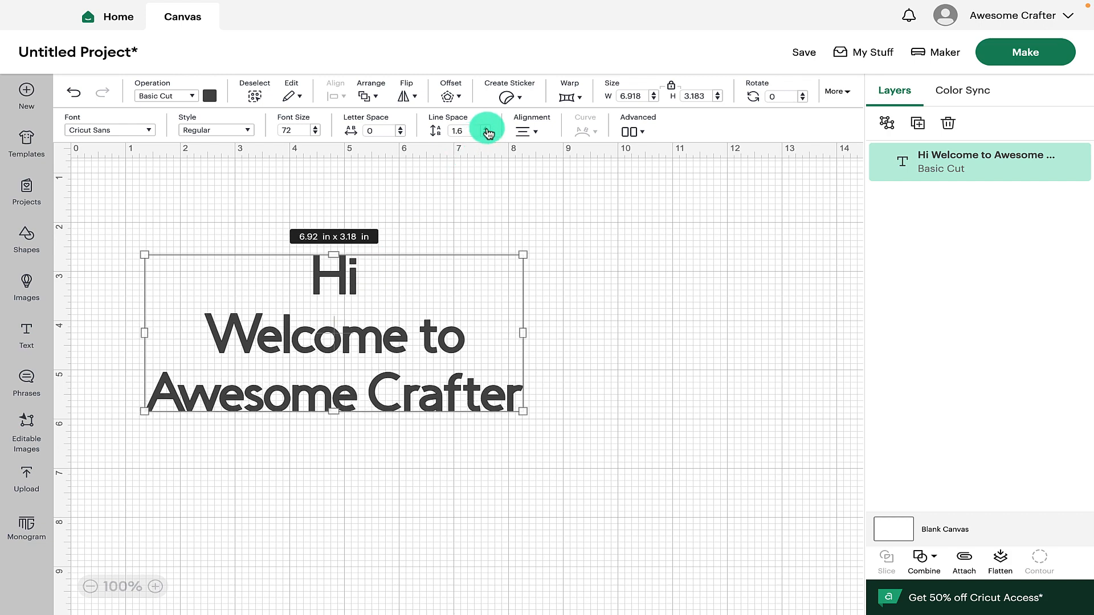
{"action": "left_click", "coordinate": [486, 128]}
{"action": "left_click", "coordinate": [487, 128]}
{"action": "left_click", "coordinate": [487, 129]}
{"action": "left_click", "coordinate": [488, 129]}
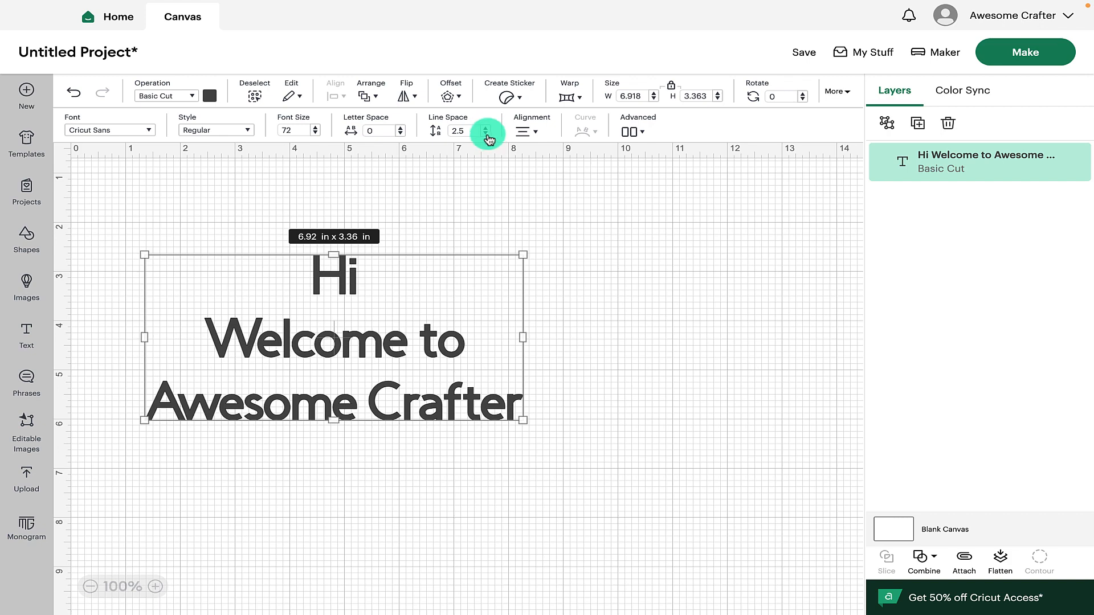
{"action": "left_click", "coordinate": [486, 134]}
{"action": "left_click", "coordinate": [487, 134]}
{"action": "left_click", "coordinate": [487, 133]}
{"action": "left_click", "coordinate": [487, 134]}
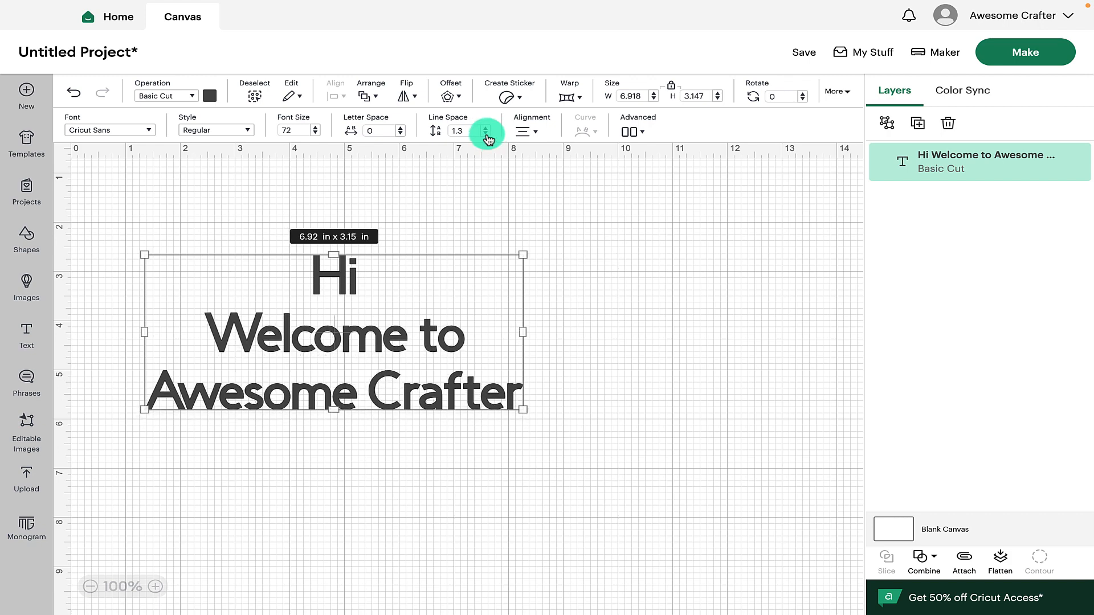
{"action": "left_click", "coordinate": [487, 134]}
{"action": "left_click", "coordinate": [486, 135]}
{"action": "left_click", "coordinate": [487, 134]}
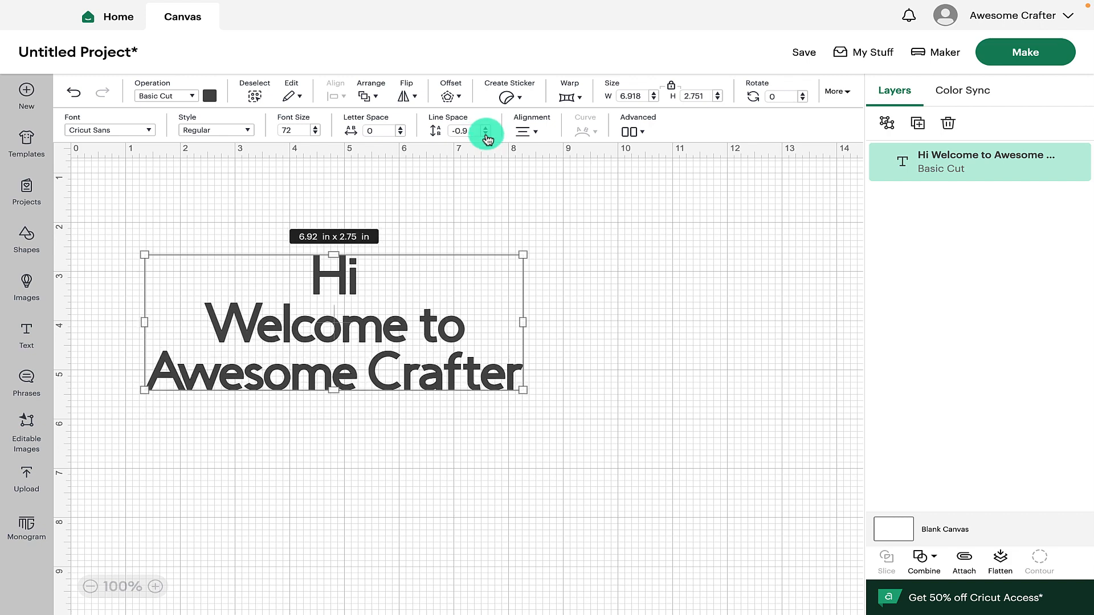
{"action": "left_click", "coordinate": [487, 134]}
{"action": "left_click", "coordinate": [486, 135]}
{"action": "left_click", "coordinate": [487, 134]}
{"action": "left_click", "coordinate": [487, 134]}
{"action": "left_click", "coordinate": [486, 135]}
{"action": "left_click", "coordinate": [486, 134]}
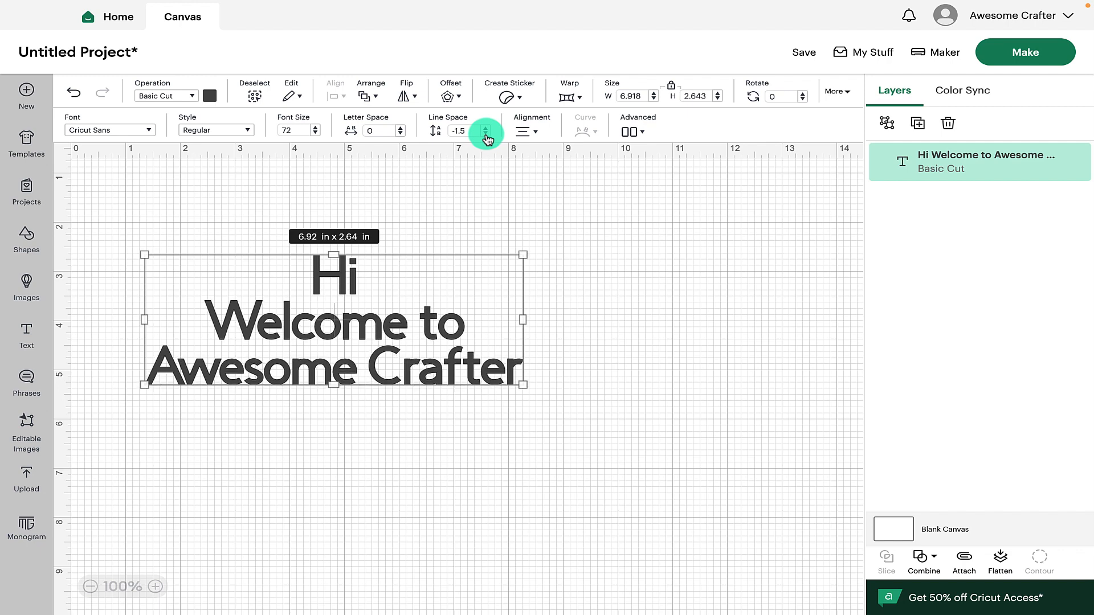
Left-align the multi-line text, then return it to center alignment
{"action": "left_click", "coordinate": [535, 134]}
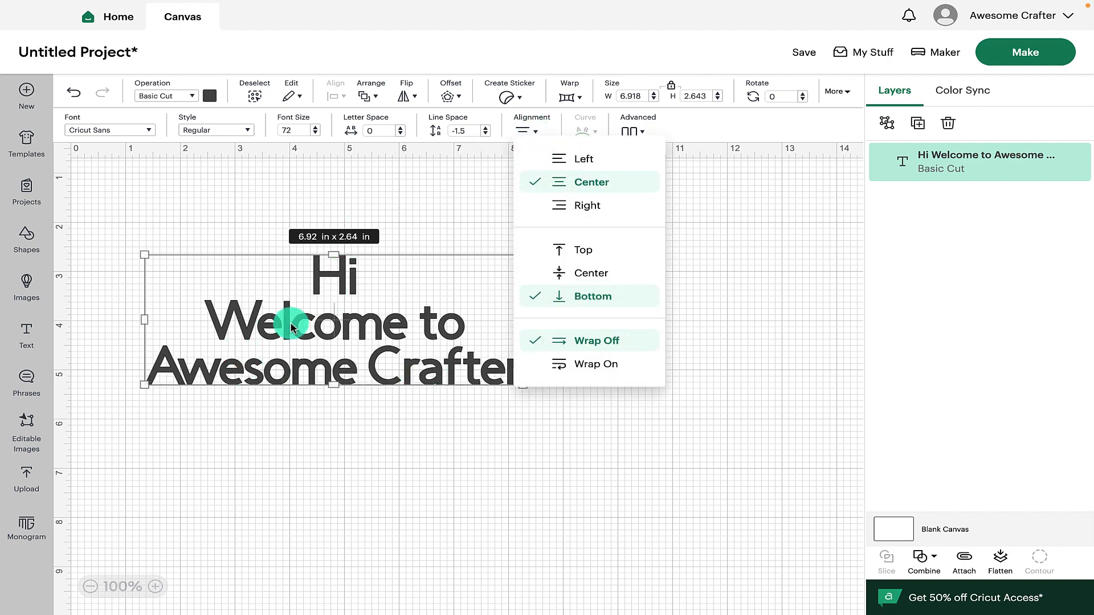
{"action": "left_click", "coordinate": [583, 162]}
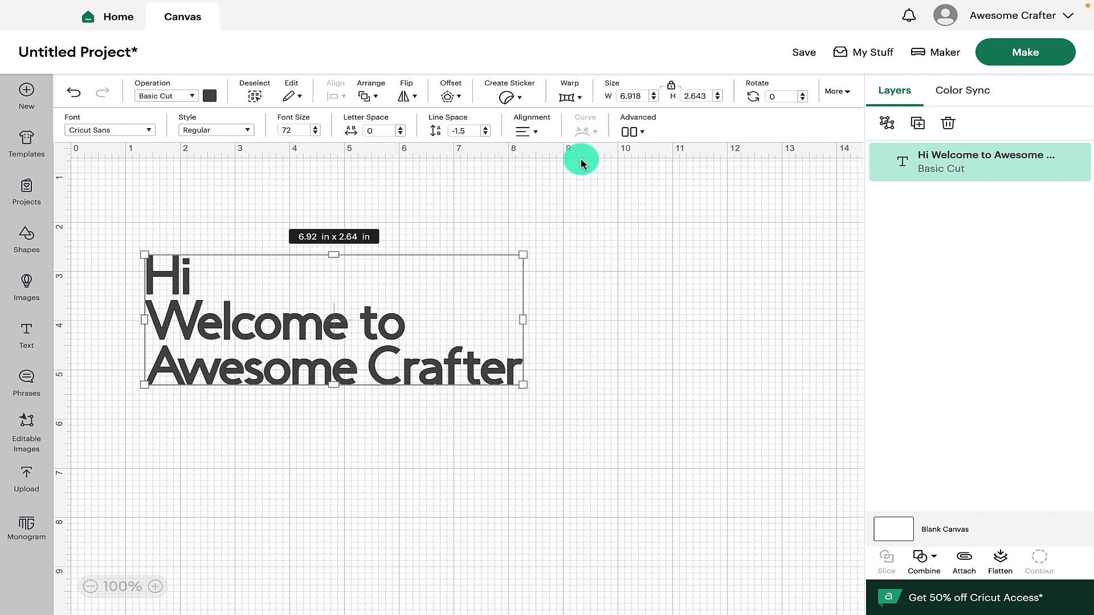
{"action": "left_click", "coordinate": [537, 130]}
{"action": "left_click", "coordinate": [561, 180]}
Right-align the text and set its vertical alignment to Center
{"action": "left_click", "coordinate": [538, 130]}
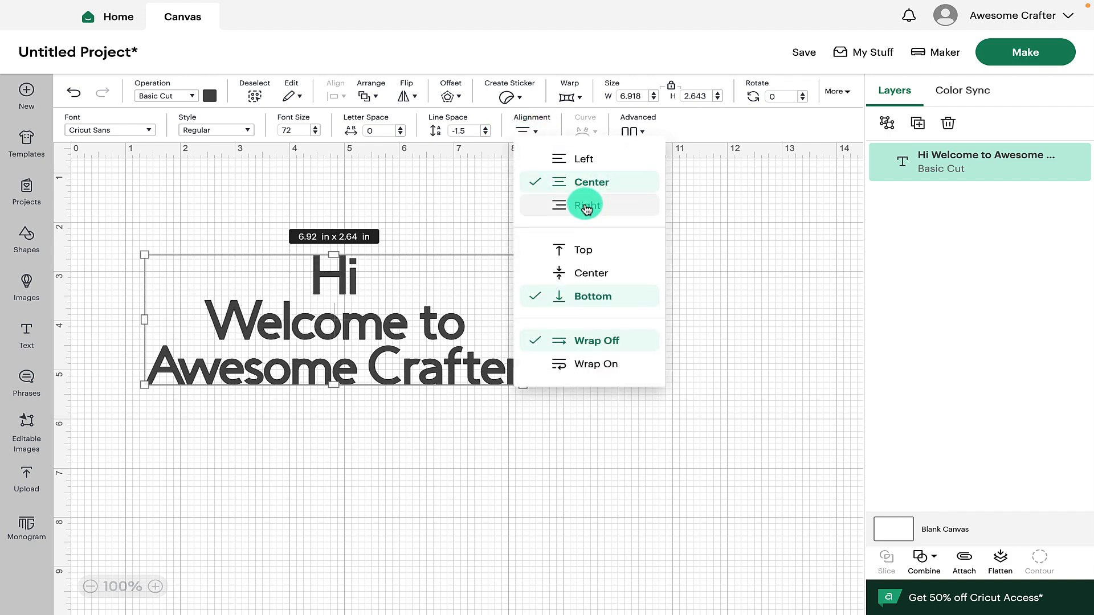
{"action": "left_click", "coordinate": [586, 209]}
{"action": "left_click", "coordinate": [538, 130]}
{"action": "left_click", "coordinate": [590, 273]}
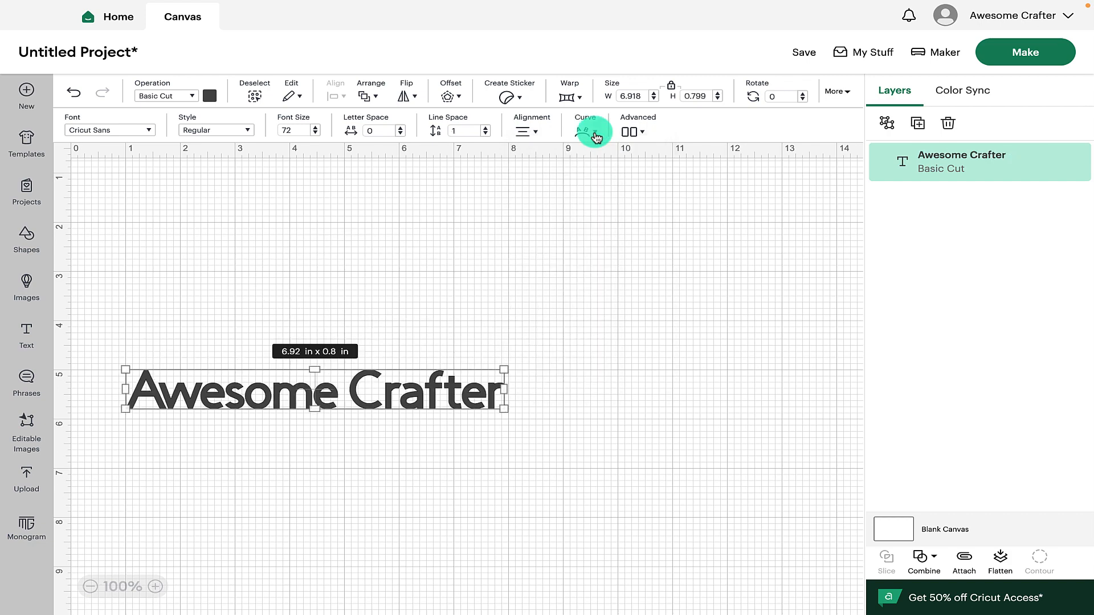
Curve the text fully to 100 and undo the curve
{"action": "left_click", "coordinate": [595, 136]}
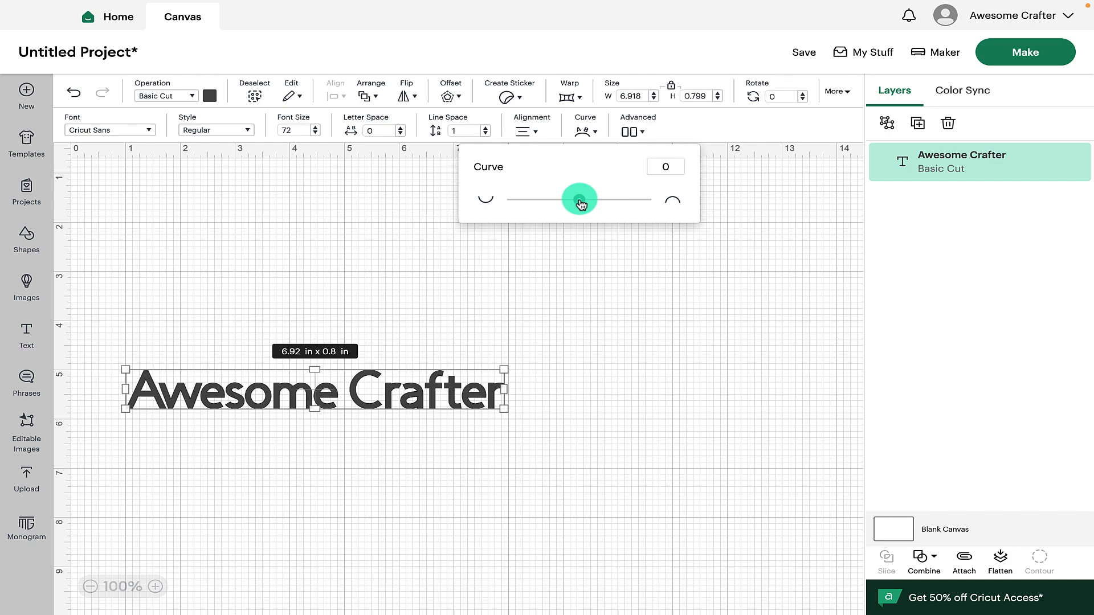
{"action": "left_click_drag", "start_coordinate": [581, 204], "coordinate": [648, 207]}
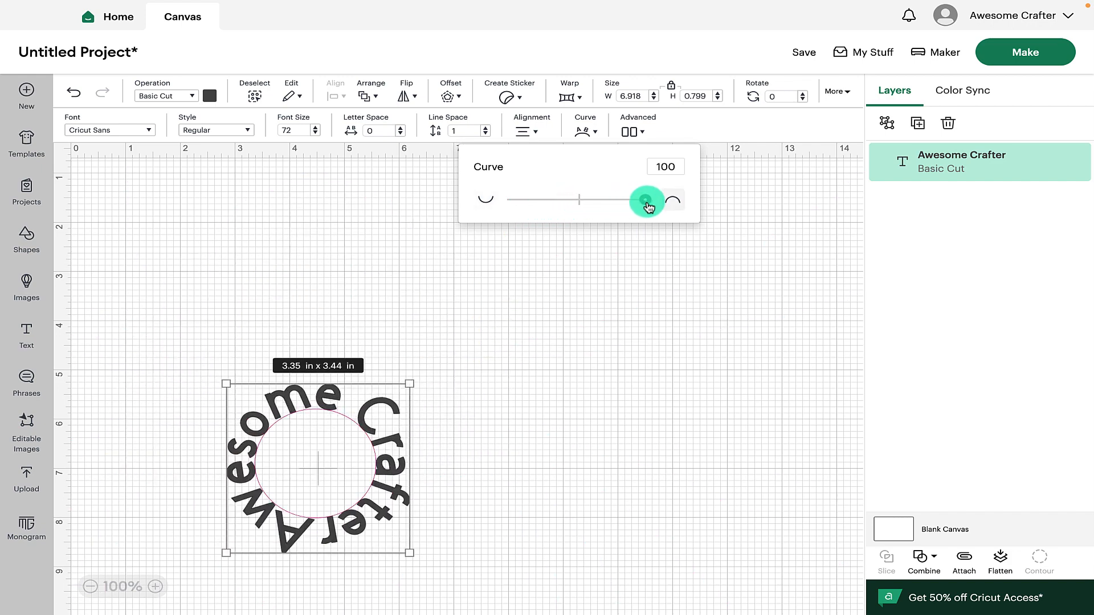
{"action": "key", "text": "ctrl+z"}
Ungroup the text into individual letters and deselect them
{"action": "left_click", "coordinate": [643, 131]}
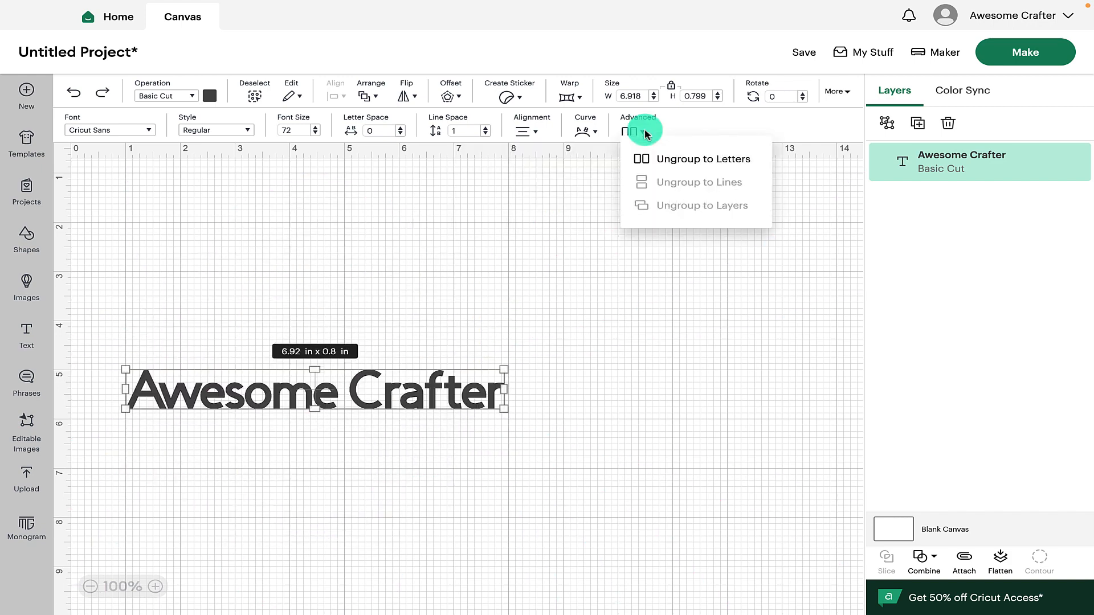
{"action": "left_click", "coordinate": [701, 157]}
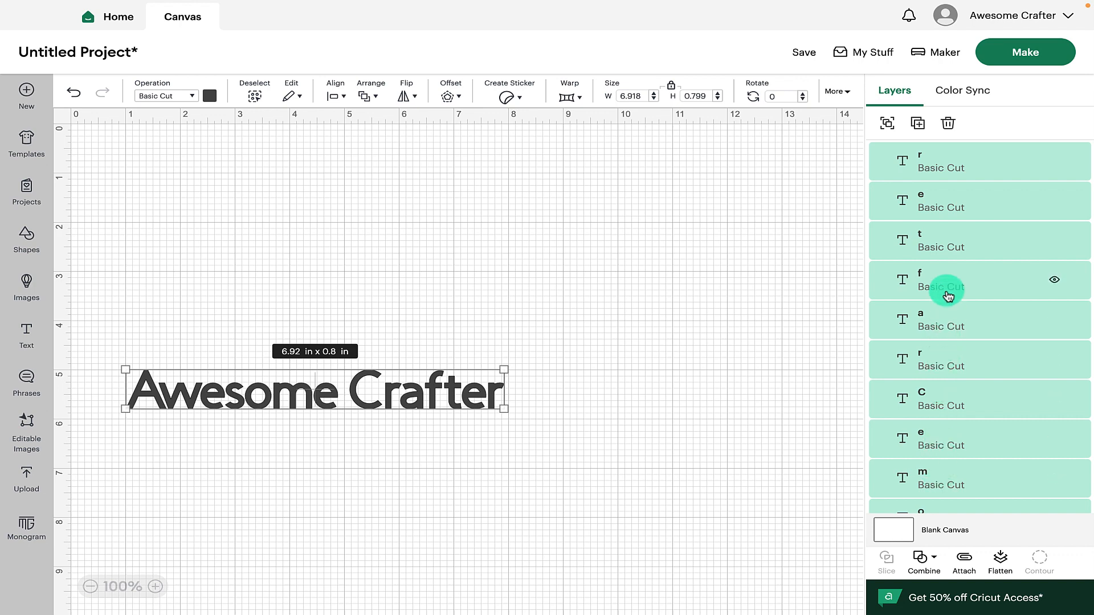
{"action": "left_click", "coordinate": [529, 379]}
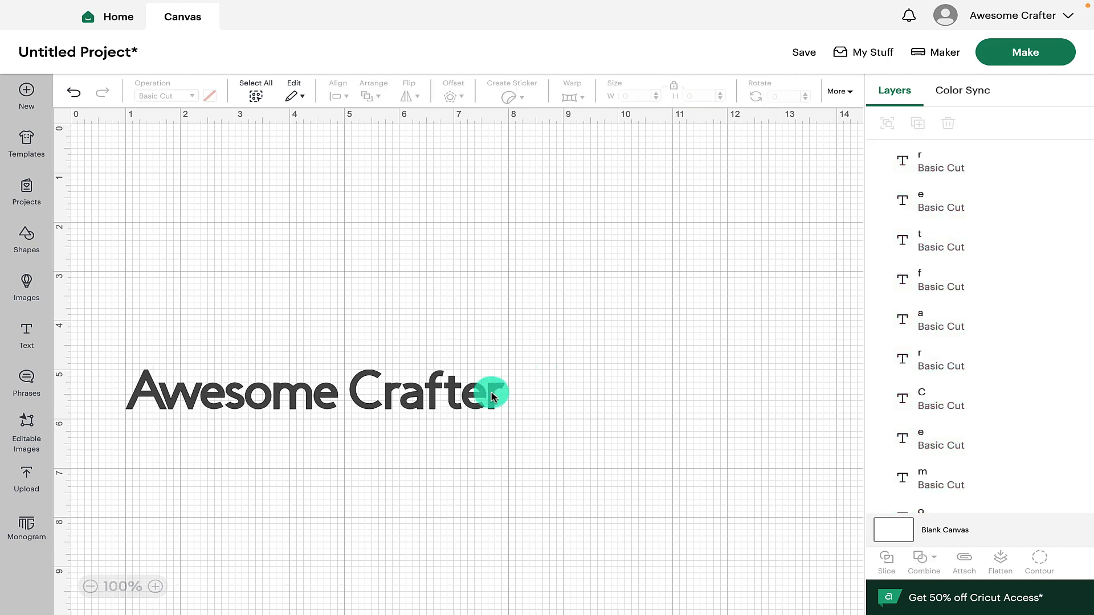
Move individual letters of 'Crafter' up and down out of line
{"action": "left_click_drag", "start_coordinate": [493, 391], "coordinate": [482, 359]}
{"action": "mouse_move", "coordinate": [450, 392]}
{"action": "left_mouse_down"}
{"action": "mouse_move", "coordinate": [495, 401]}
{"action": "mouse_move", "coordinate": [426, 349]}
{"action": "mouse_move", "coordinate": [448, 399]}
{"action": "left_mouse_up"}
{"action": "left_click", "coordinate": [385, 390]}
{"action": "left_click", "coordinate": [393, 407]}
{"action": "left_click", "coordinate": [403, 447]}
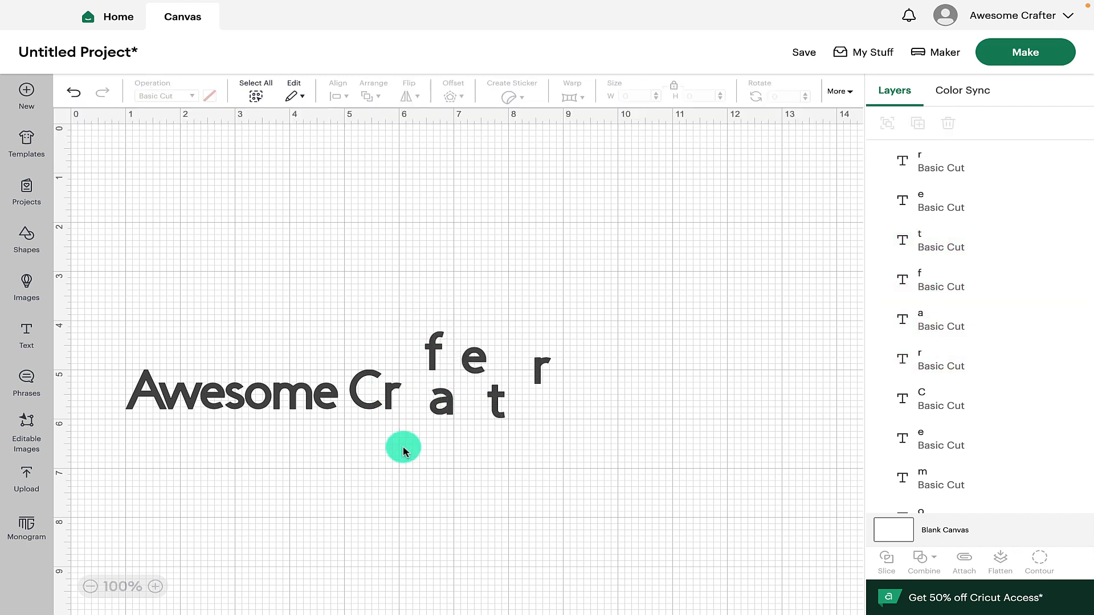